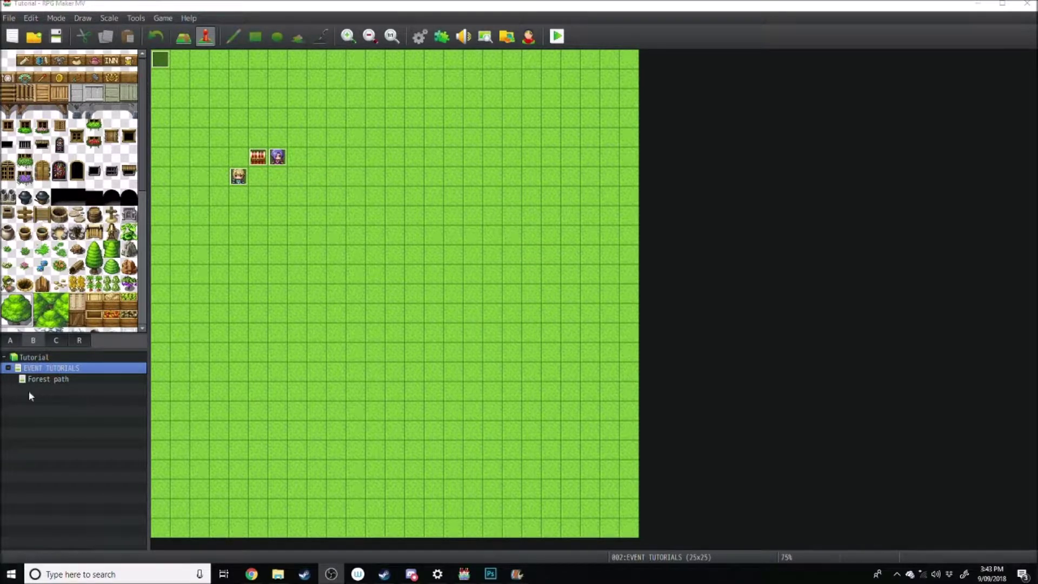
# Add a new map named 'Open scene' beneath EVENT TUTORIALS in the map tree.
pyautogui.rightClick(48, 370)
pyautogui.click(85, 390)
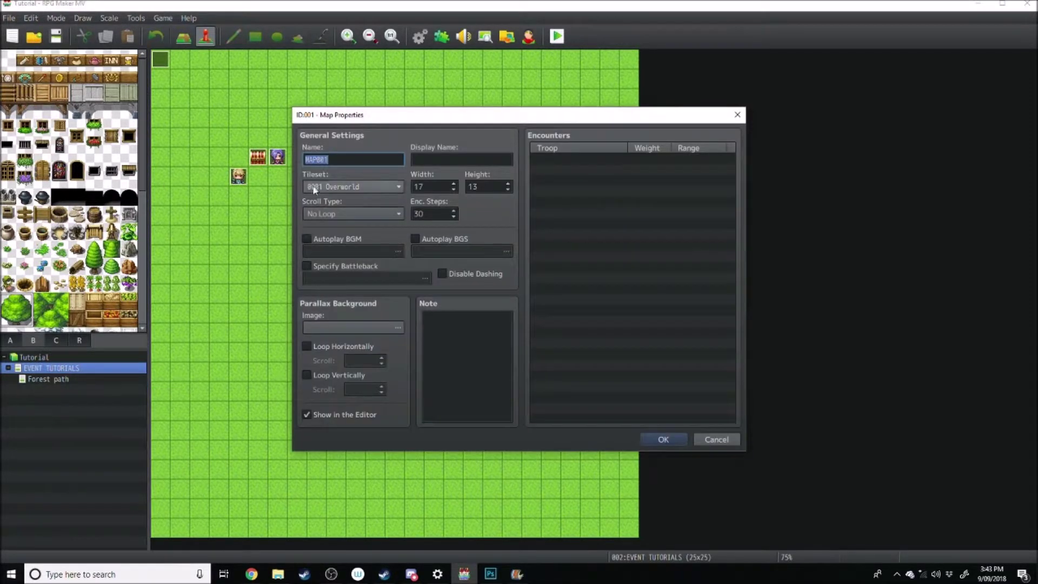
pyautogui.write('Open s')
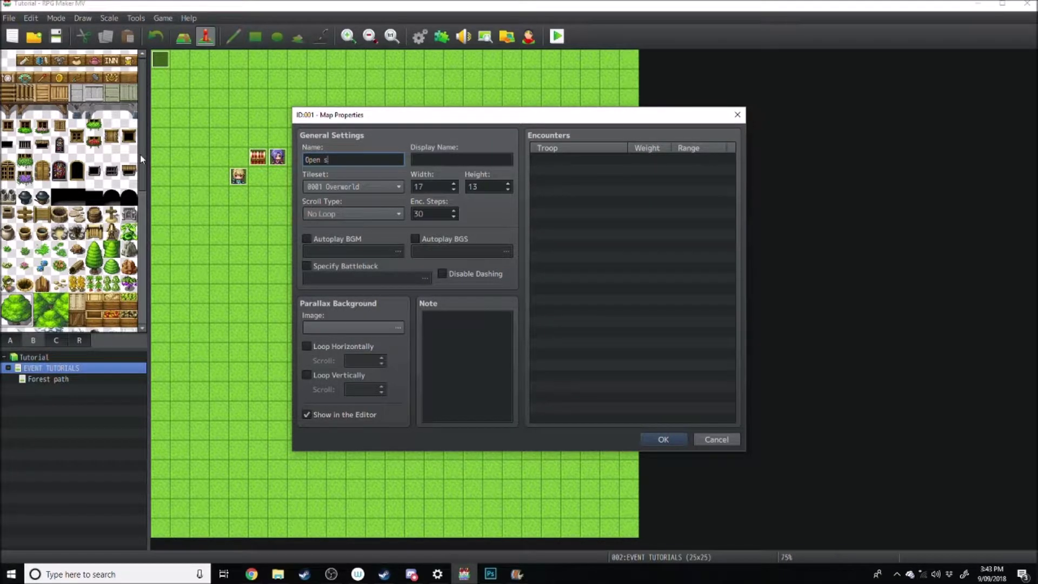
pyautogui.write('cene')
pyautogui.press('Return')
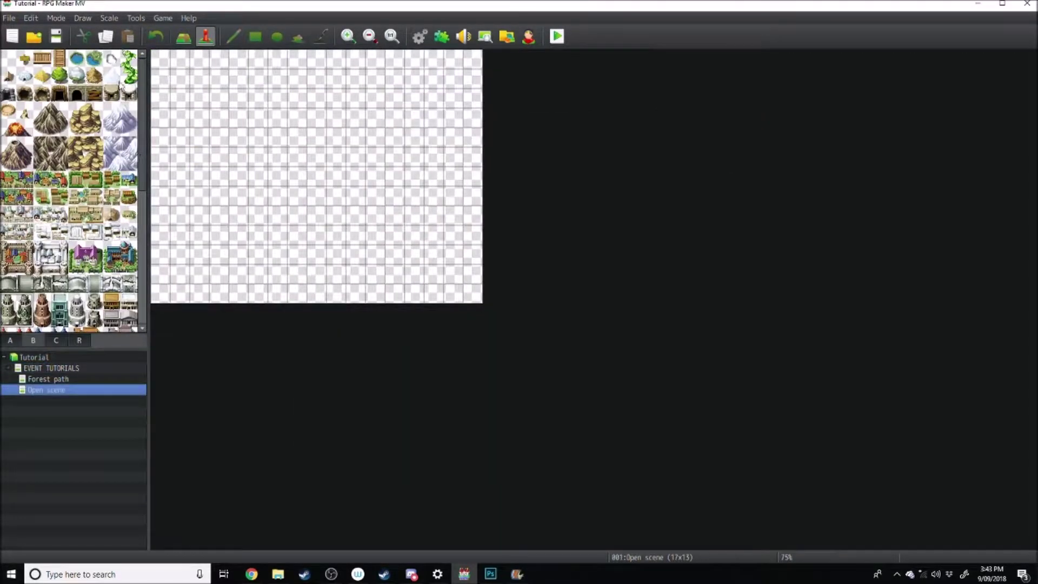
# In the Database Actors tab, set Harold's character image to (None) and save.
pyautogui.click(420, 37)
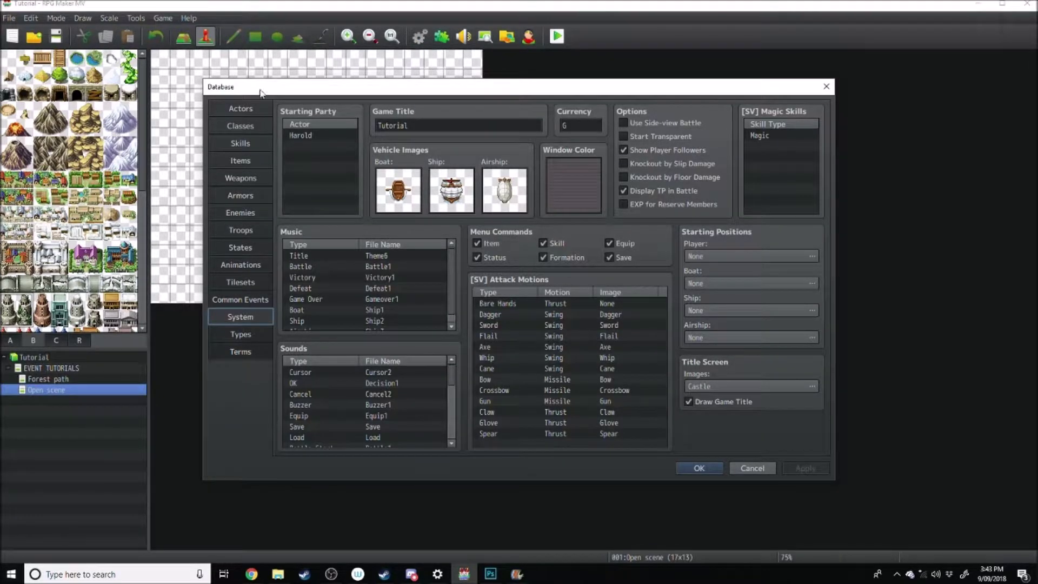
pyautogui.click(261, 110)
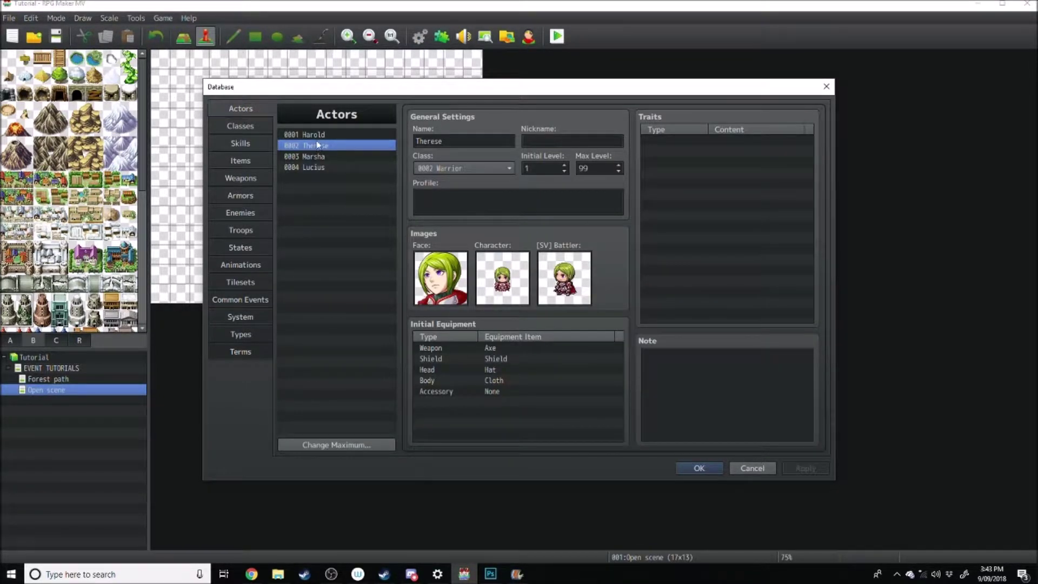
pyautogui.click(313, 134)
pyautogui.doubleClick(516, 276)
pyautogui.click(360, 198)
pyautogui.click(362, 188)
pyautogui.click(359, 175)
pyautogui.click(622, 400)
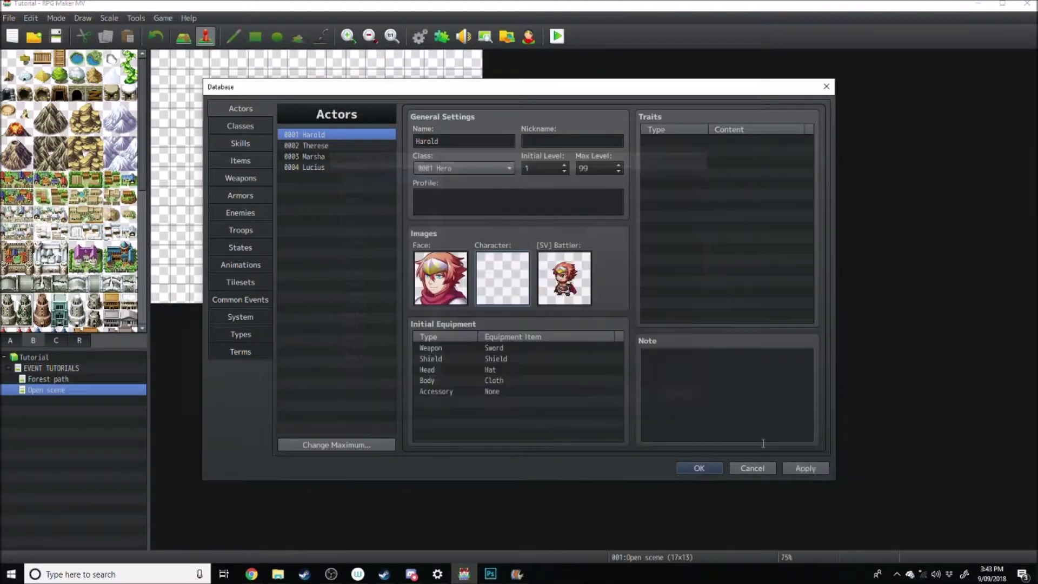
pyautogui.click(699, 467)
# Set this Open scene tile as the player's starting position.
pyautogui.rightClick(297, 156)
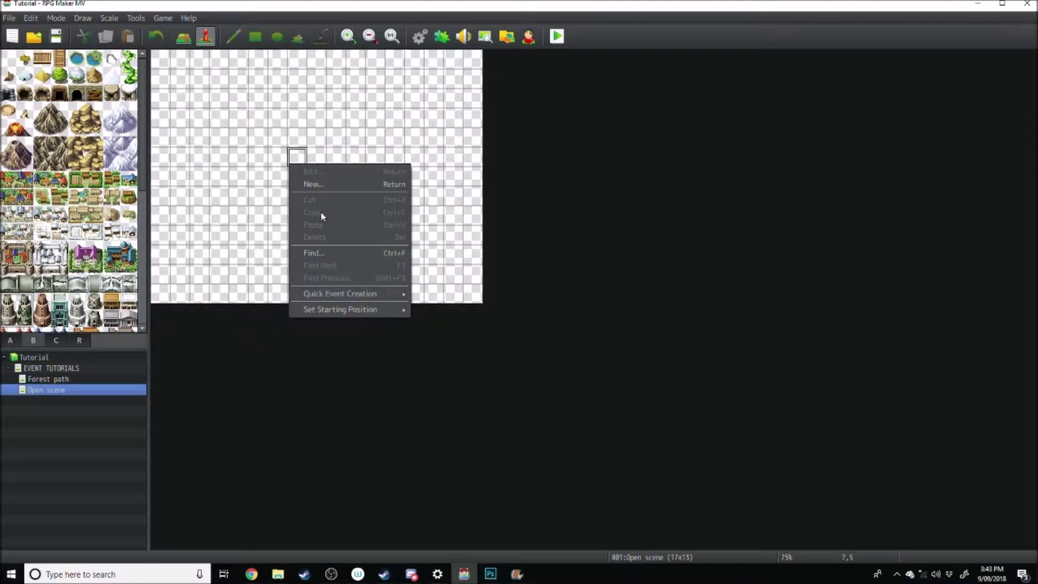
pyautogui.moveTo(340, 295)
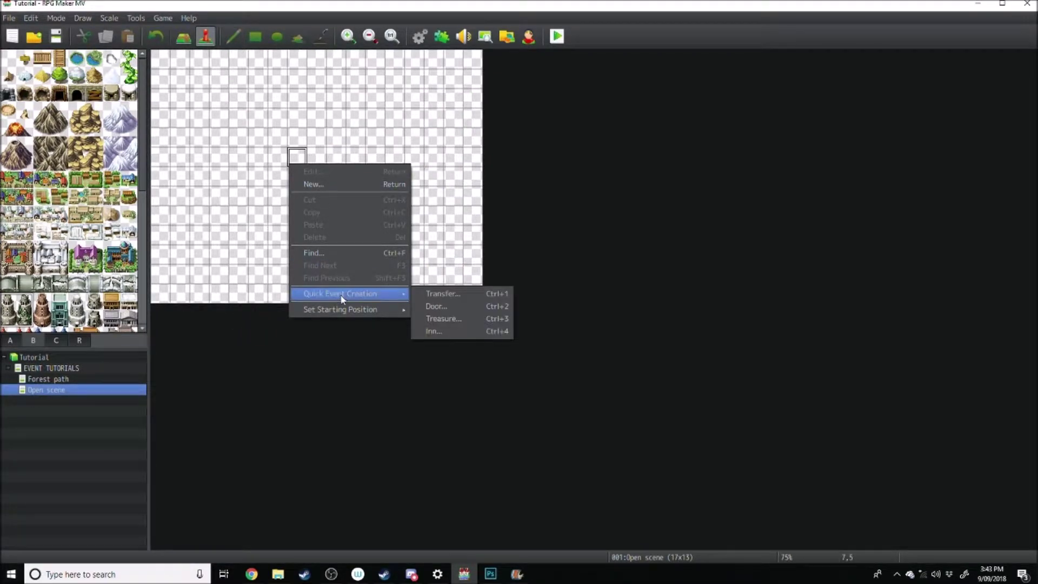
pyautogui.moveTo(385, 314)
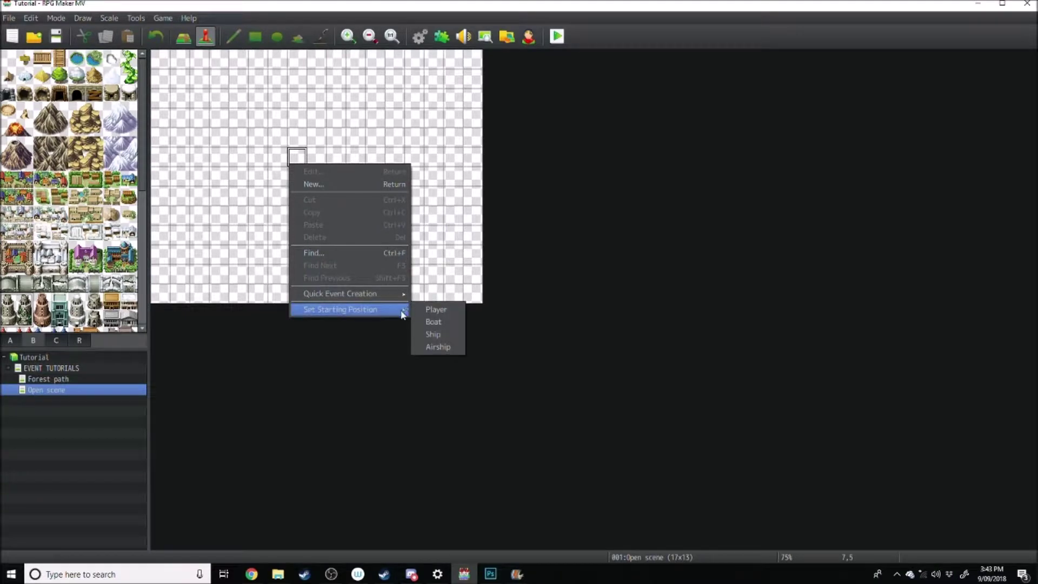
pyautogui.click(435, 310)
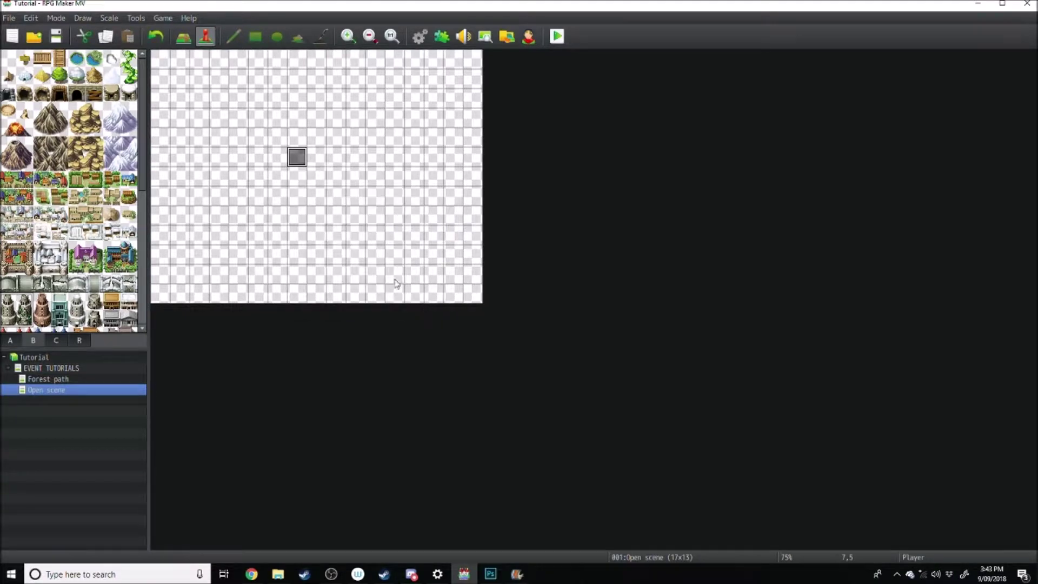
# Create an event in the top-left tile (0,0) with an Autorun trigger.
pyautogui.doubleClick(160, 59)
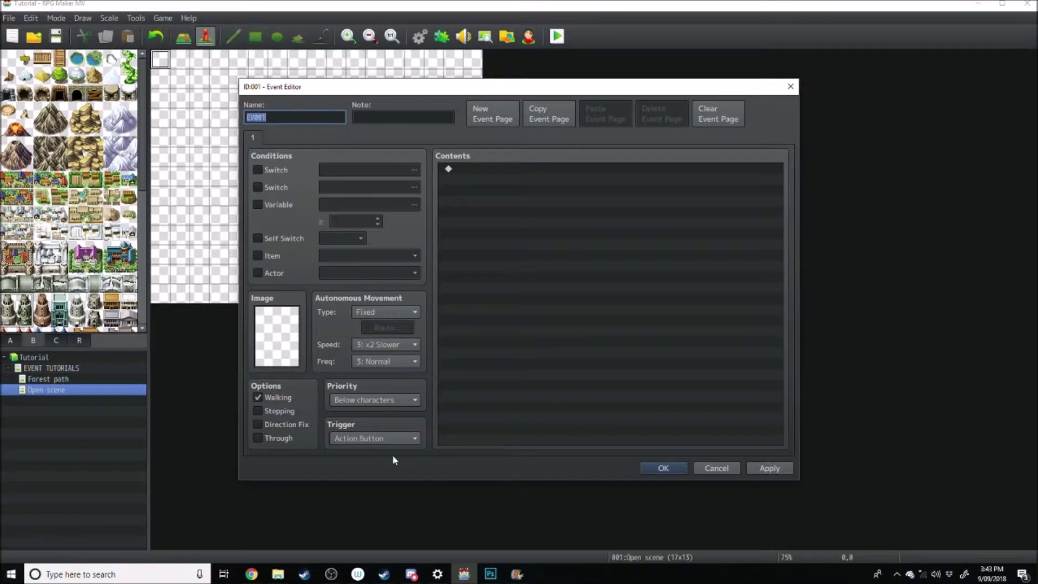
pyautogui.click(364, 438)
pyautogui.click(364, 491)
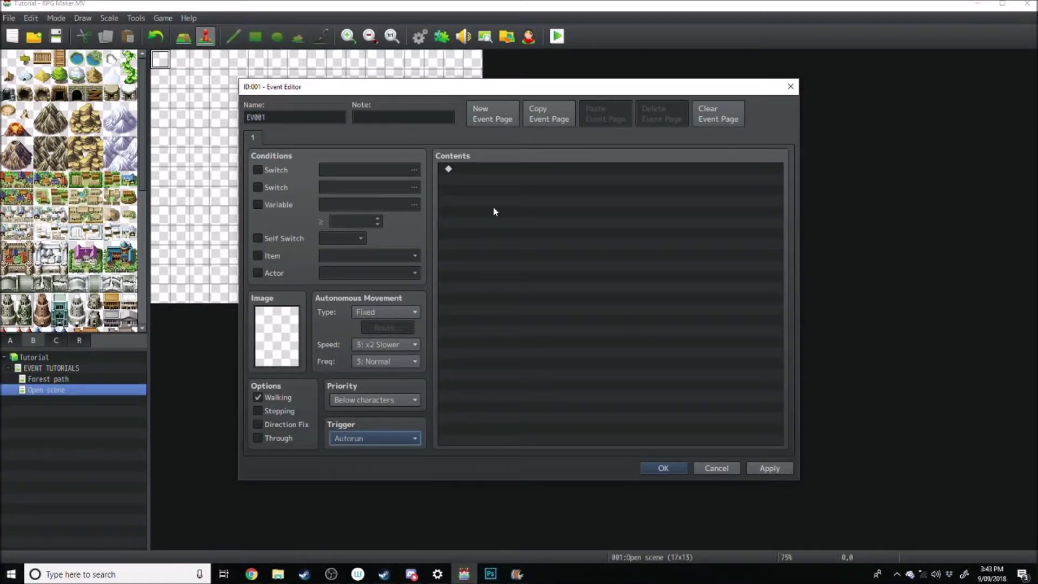
# Give the event a Show Scrolling Text command reading 'Hello world', then apply and save.
pyautogui.doubleClick(498, 173)
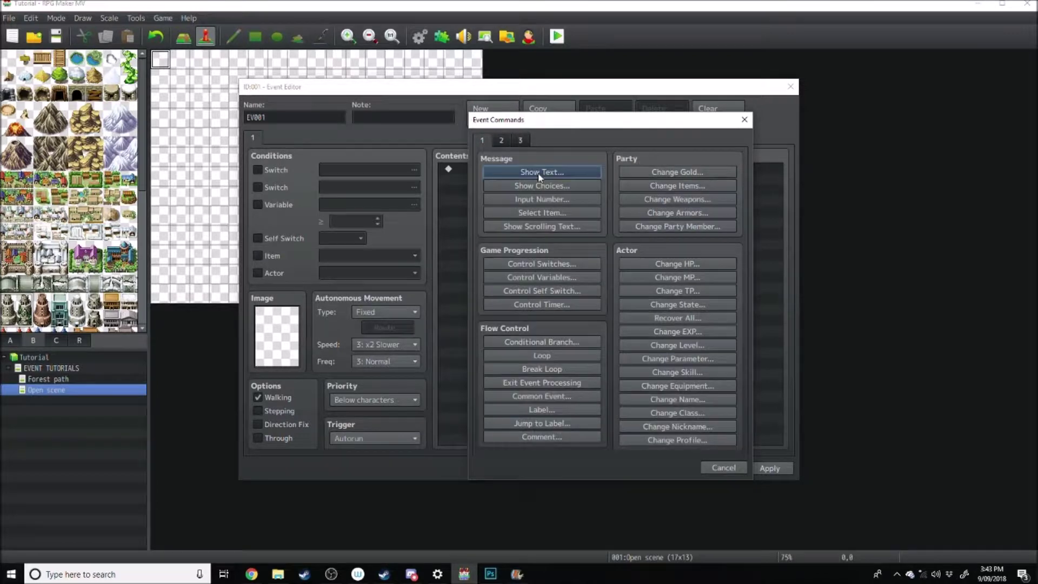
pyautogui.click(540, 173)
pyautogui.click(756, 233)
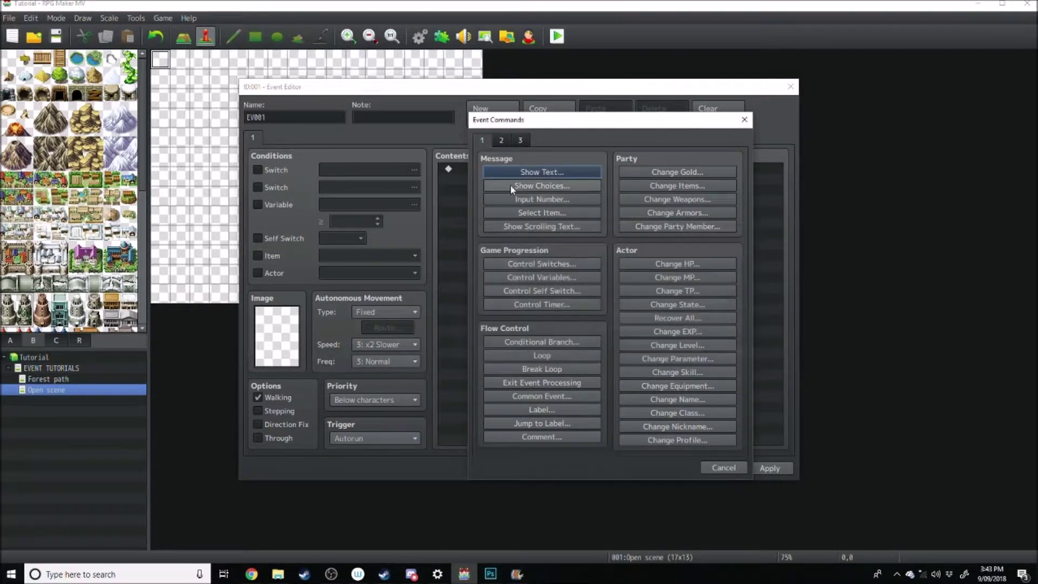
pyautogui.click(542, 186)
pyautogui.click(709, 223)
pyautogui.click(559, 226)
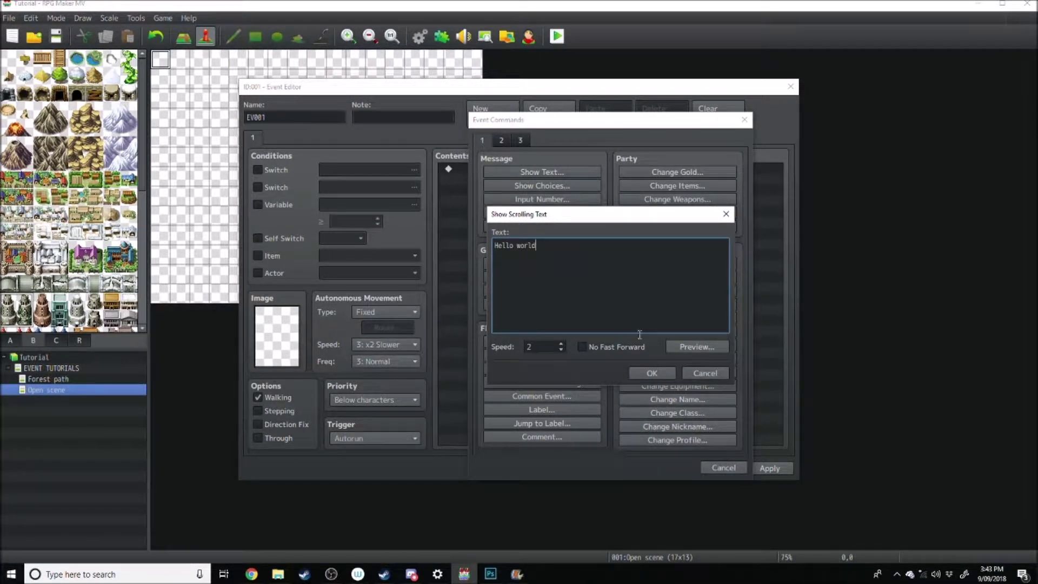
pyautogui.click(658, 370)
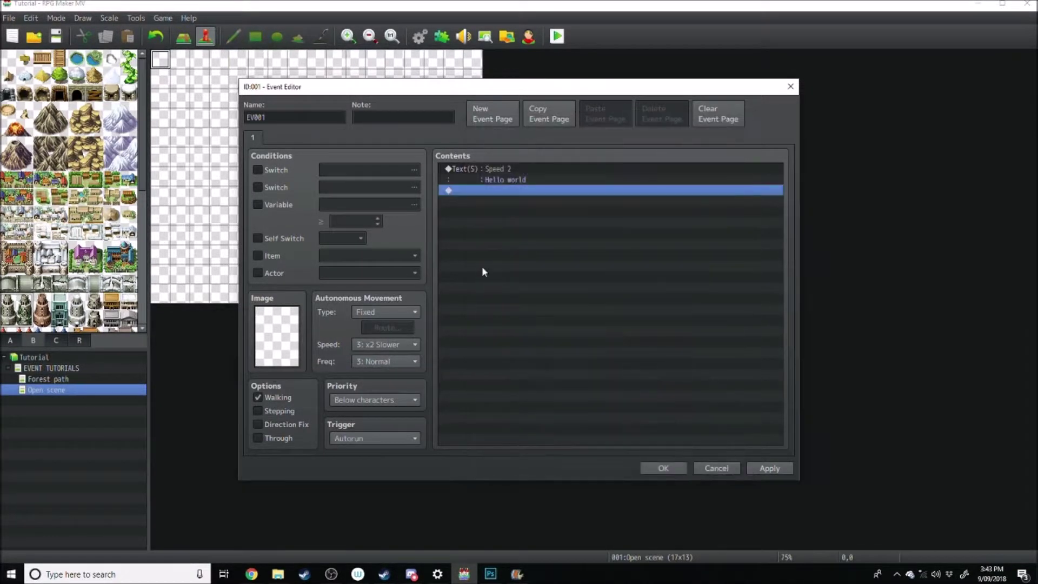
pyautogui.click(762, 468)
pyautogui.click(663, 468)
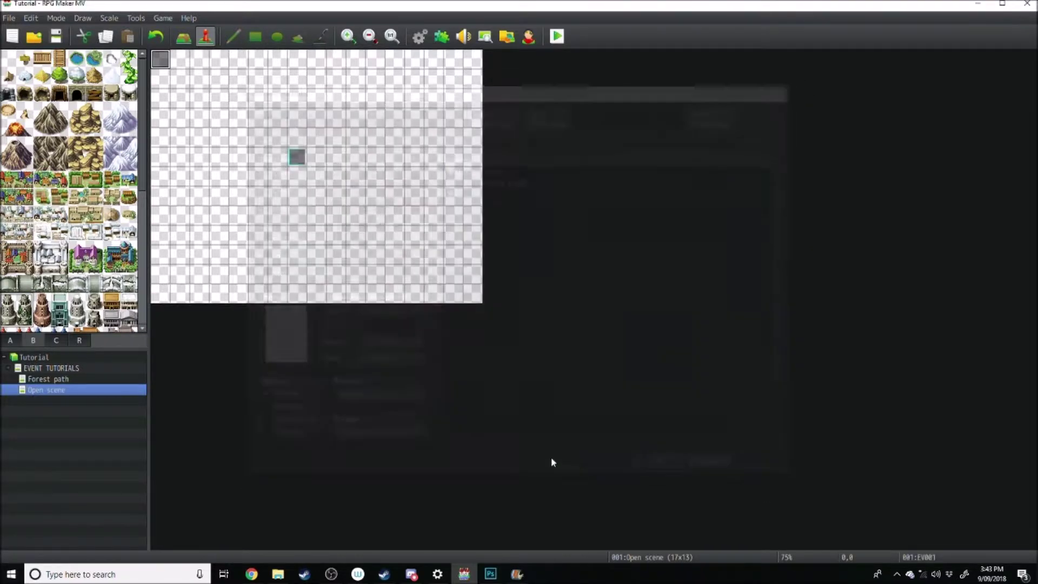
# Reopen the Open scene autorun event and review its Hello world scrolling text.
pyautogui.click(45, 378)
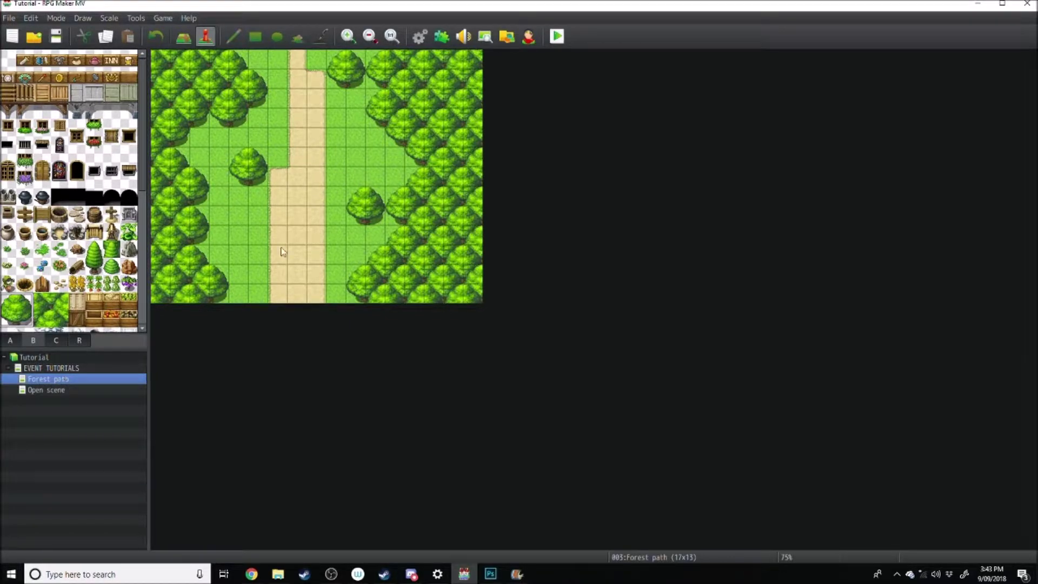
pyautogui.click(65, 389)
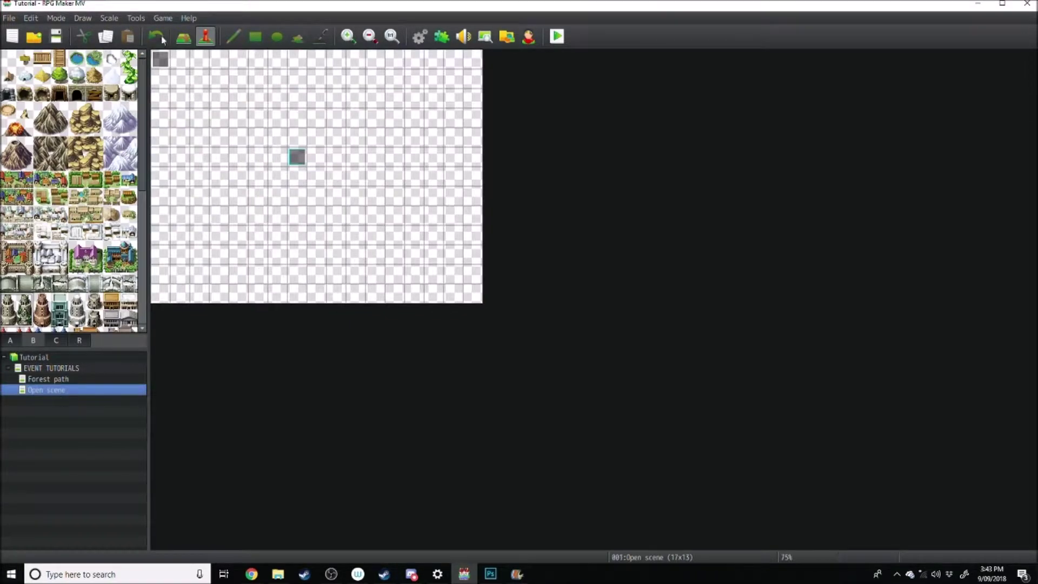
pyautogui.doubleClick(160, 60)
pyautogui.click(528, 190)
pyautogui.rightClick(528, 192)
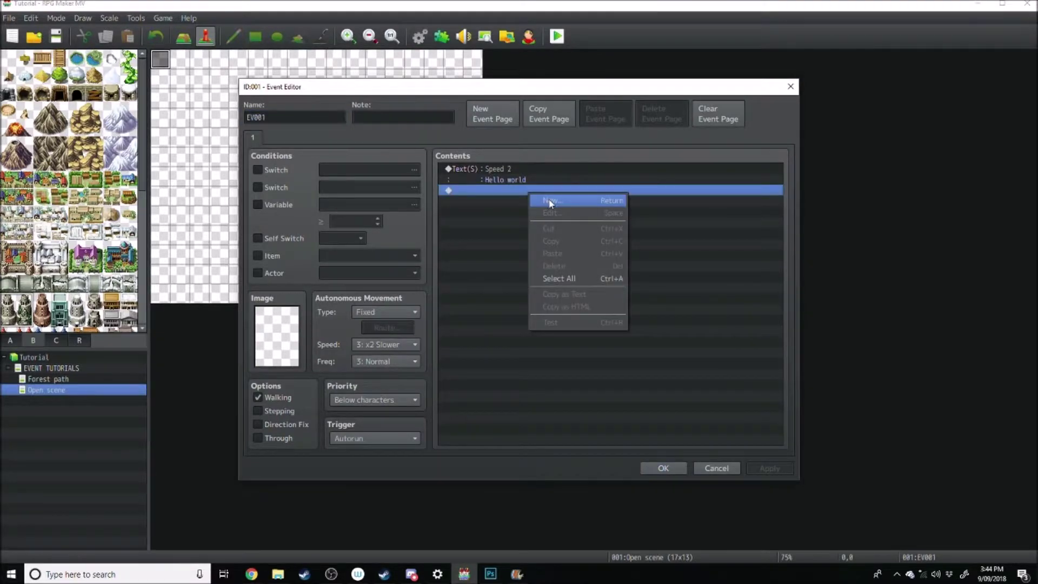
pyautogui.click(549, 201)
pyautogui.click(745, 109)
pyautogui.click(473, 171)
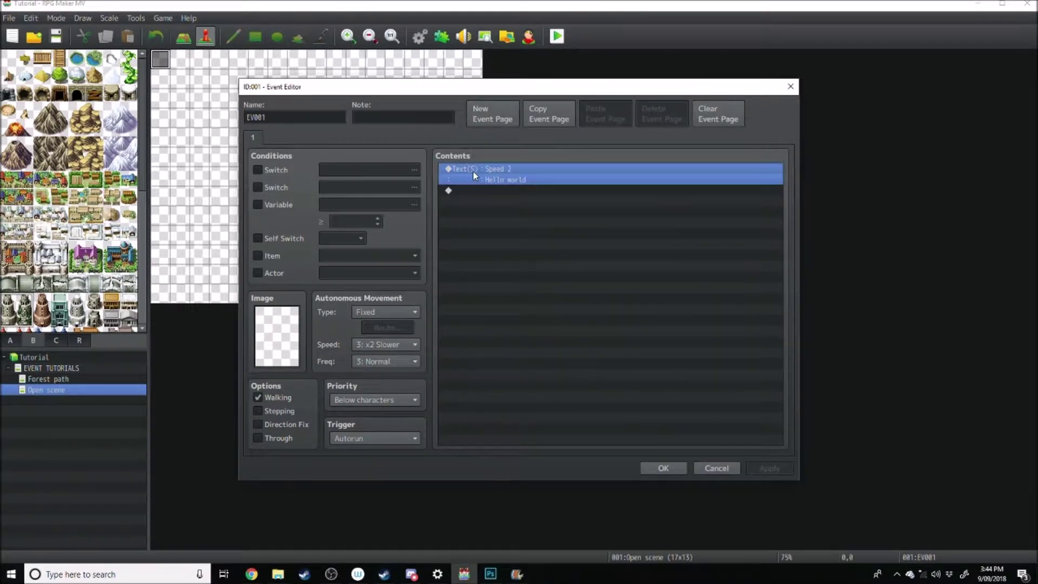
pyautogui.rightClick(473, 170)
pyautogui.click(495, 191)
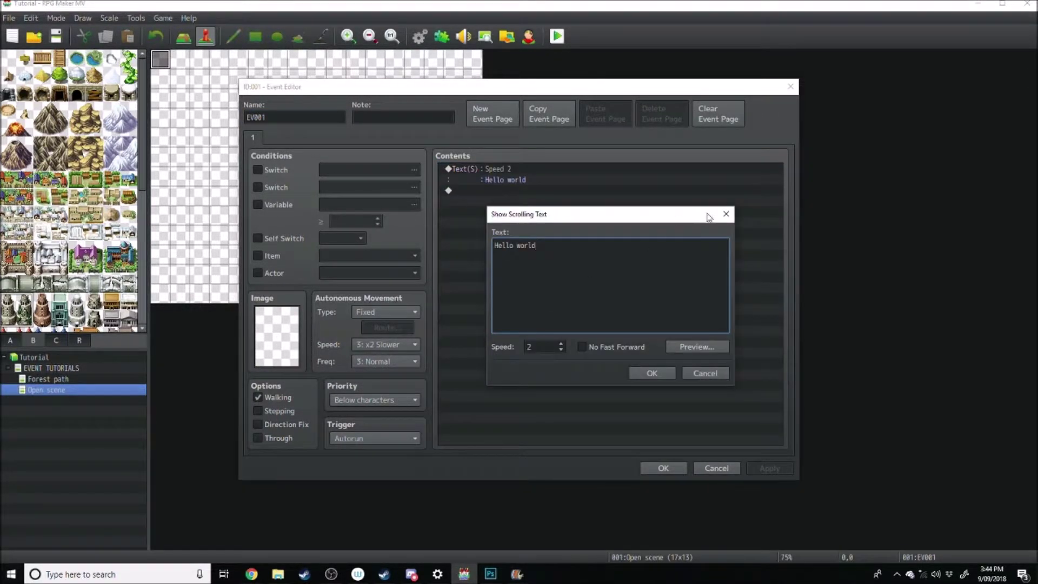
pyautogui.click(726, 214)
# Add a Fadeout Screen command after the Hello world text.
pyautogui.rightClick(502, 193)
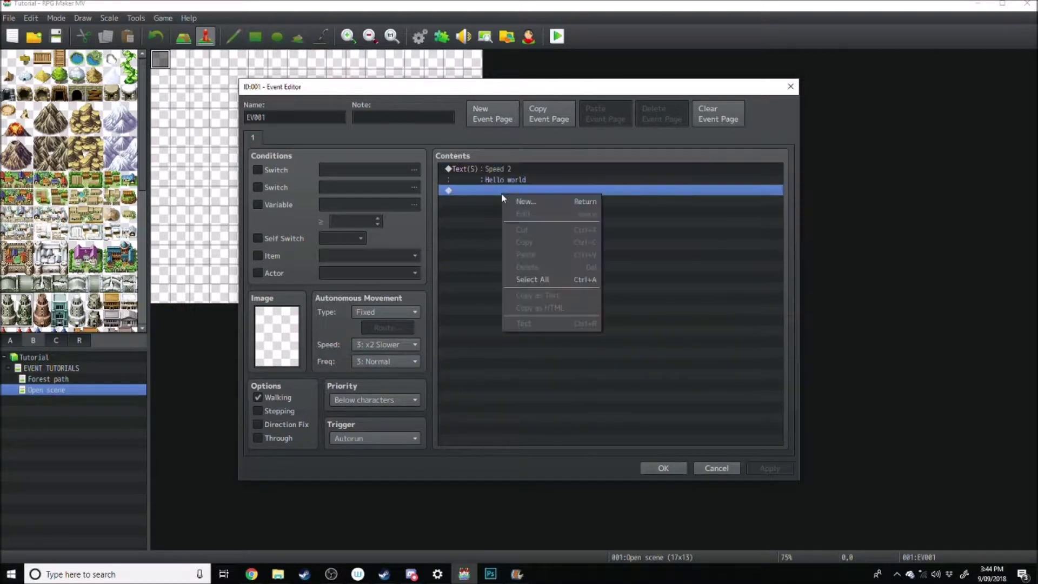
pyautogui.click(530, 202)
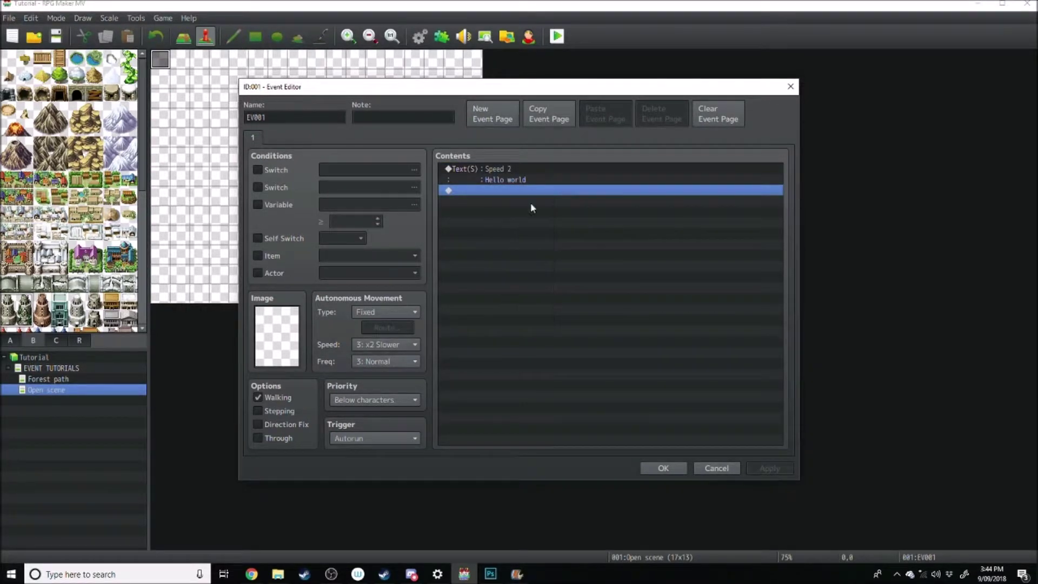
pyautogui.click(502, 140)
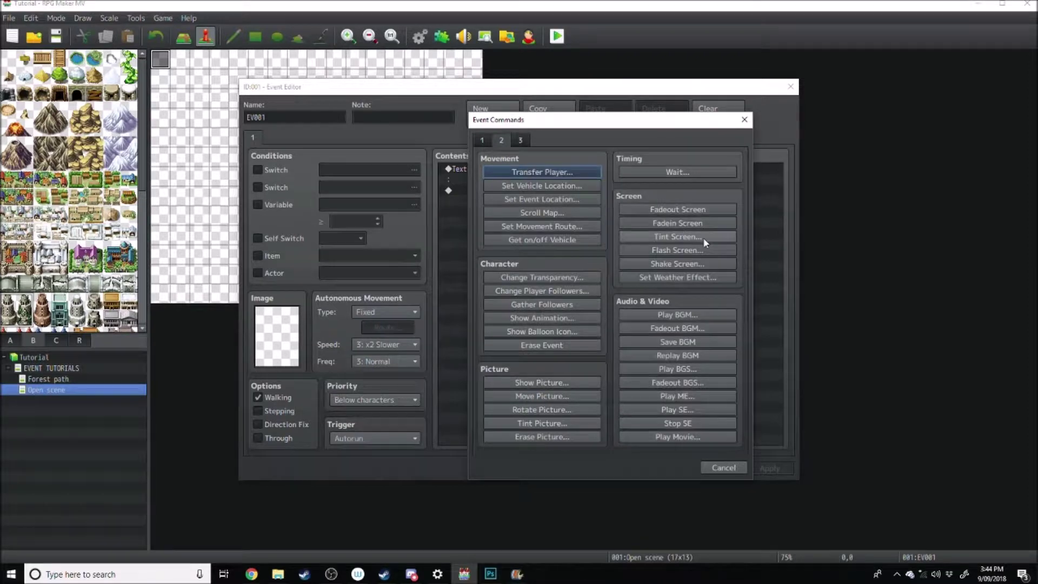
pyautogui.click(694, 209)
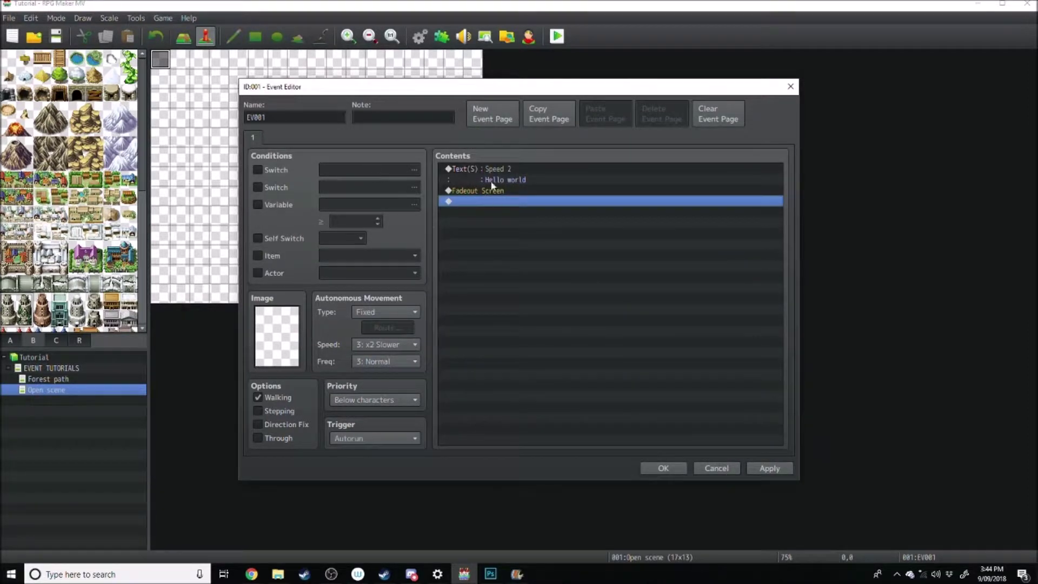
# Add a Change Actor Images command giving Harold an Actor1 character sprite.
pyautogui.doubleClick(495, 205)
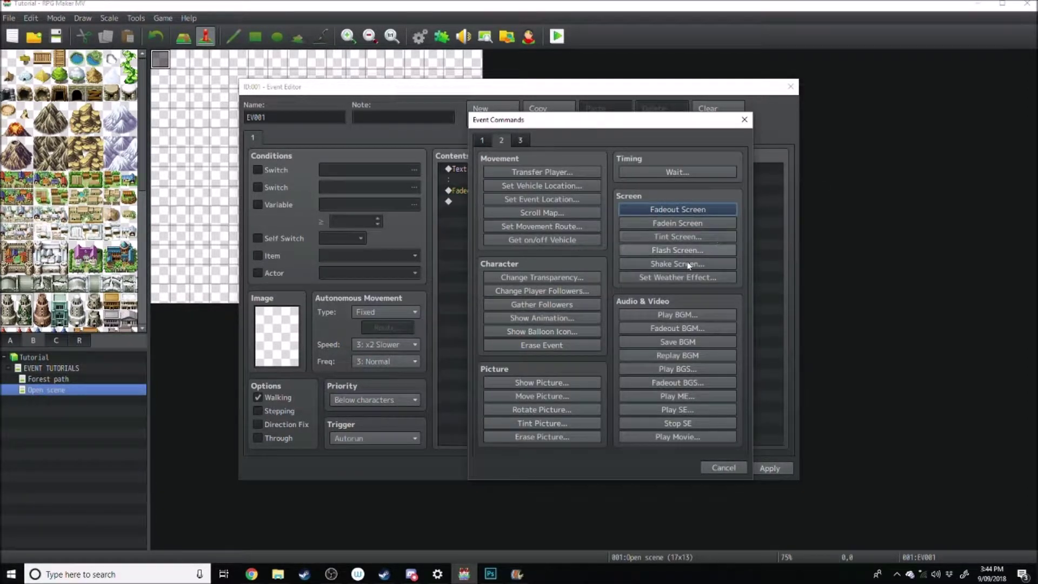
pyautogui.click(490, 140)
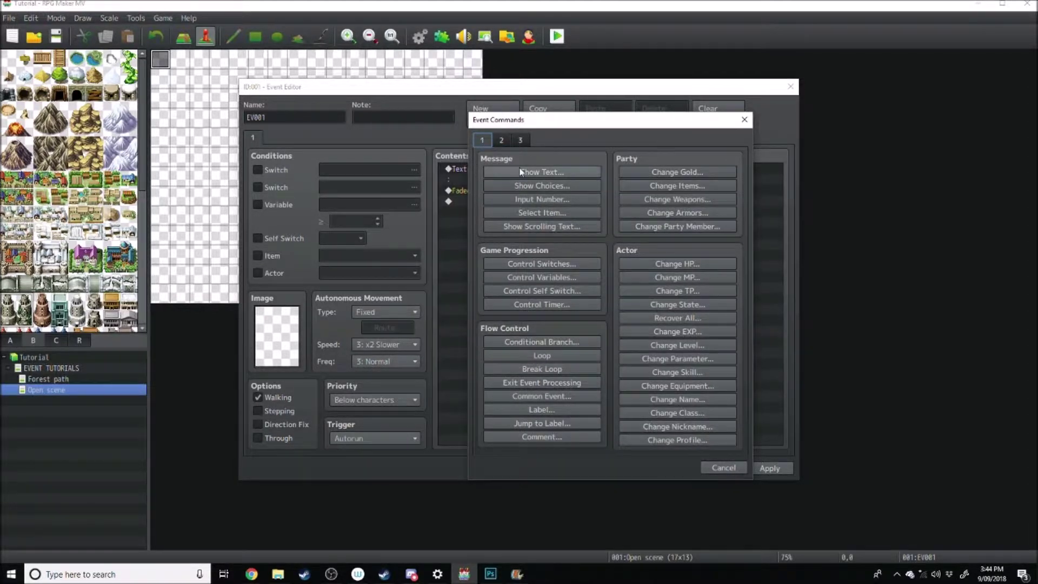
pyautogui.click(520, 140)
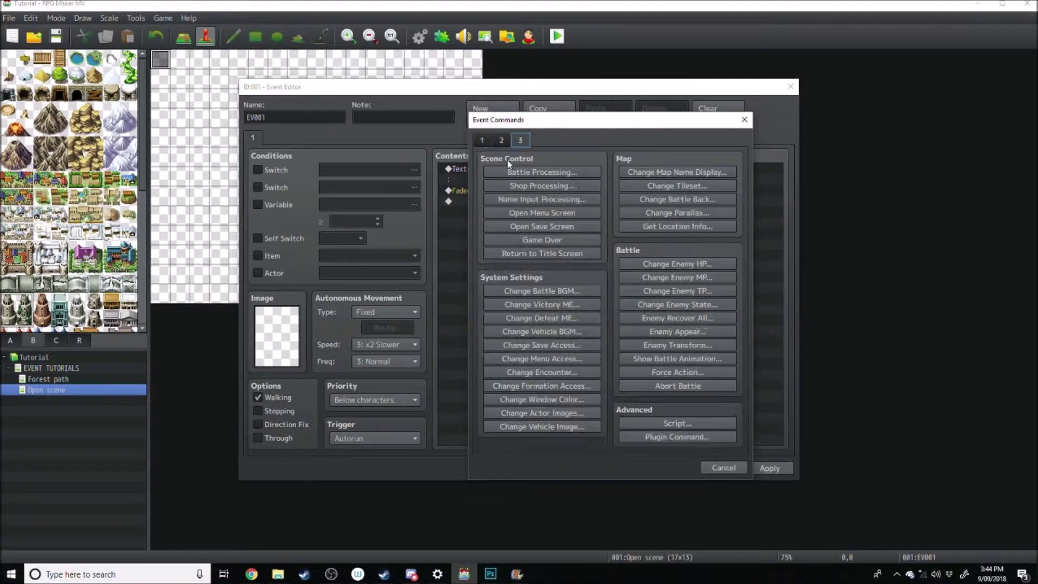
pyautogui.click(541, 413)
pyautogui.doubleClick(590, 317)
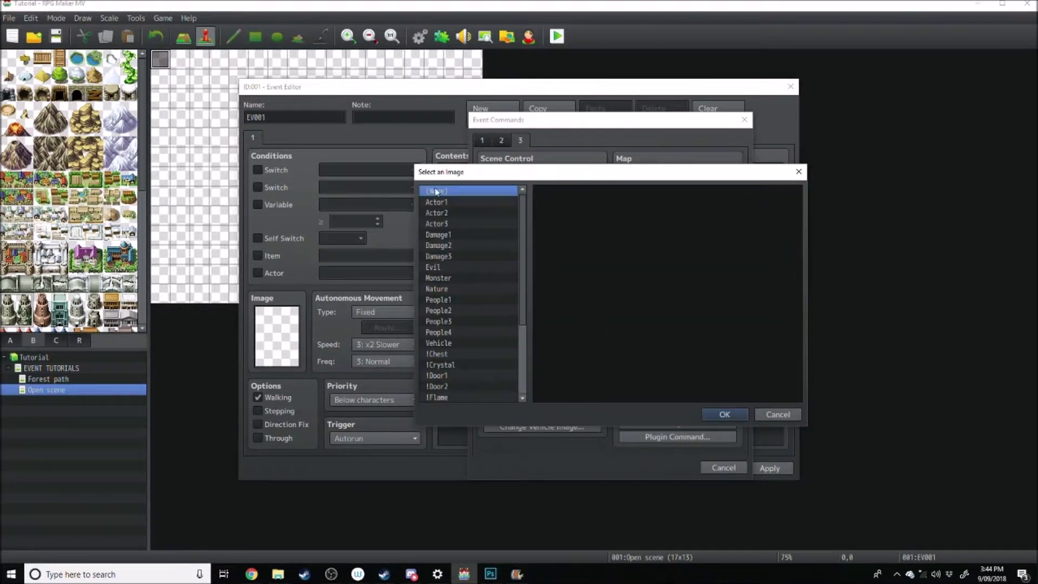
pyautogui.click(454, 204)
pyautogui.doubleClick(567, 223)
pyautogui.click(632, 362)
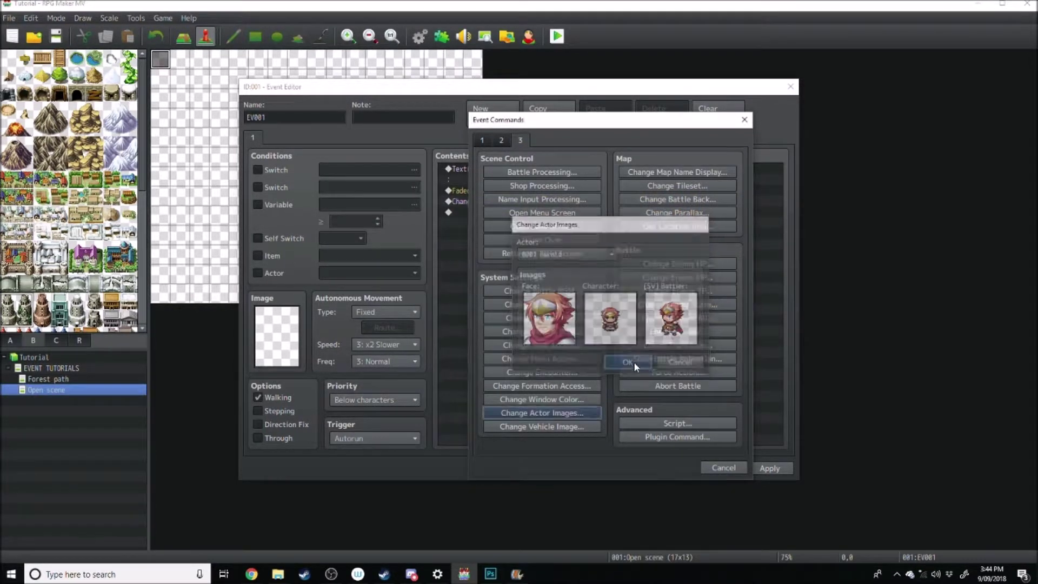
pyautogui.doubleClick(501, 214)
# Add a Transfer Player command to Forest path (7,11) facing Up.
pyautogui.click(501, 140)
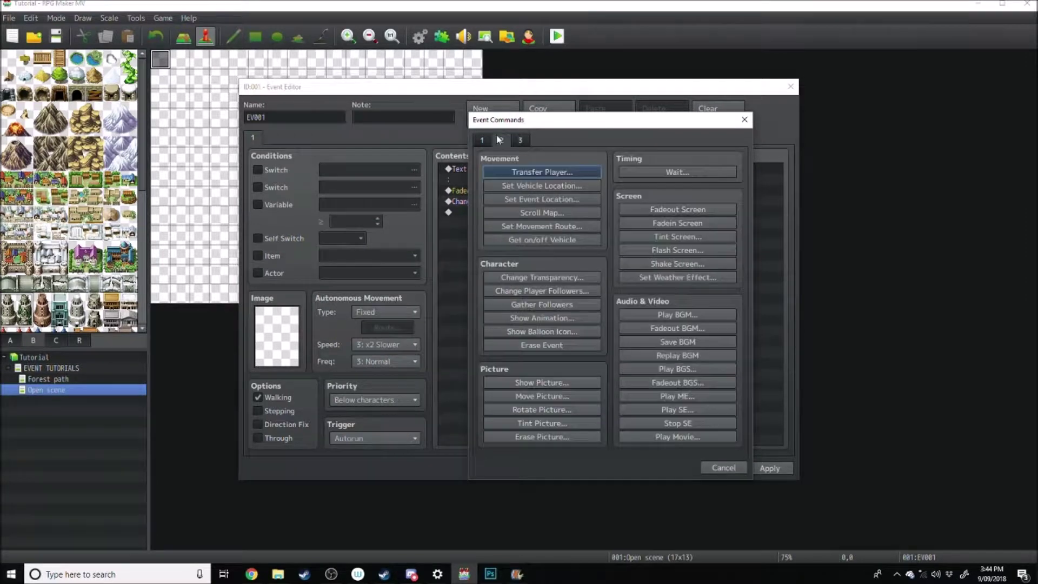
pyautogui.click(527, 171)
pyautogui.click(627, 253)
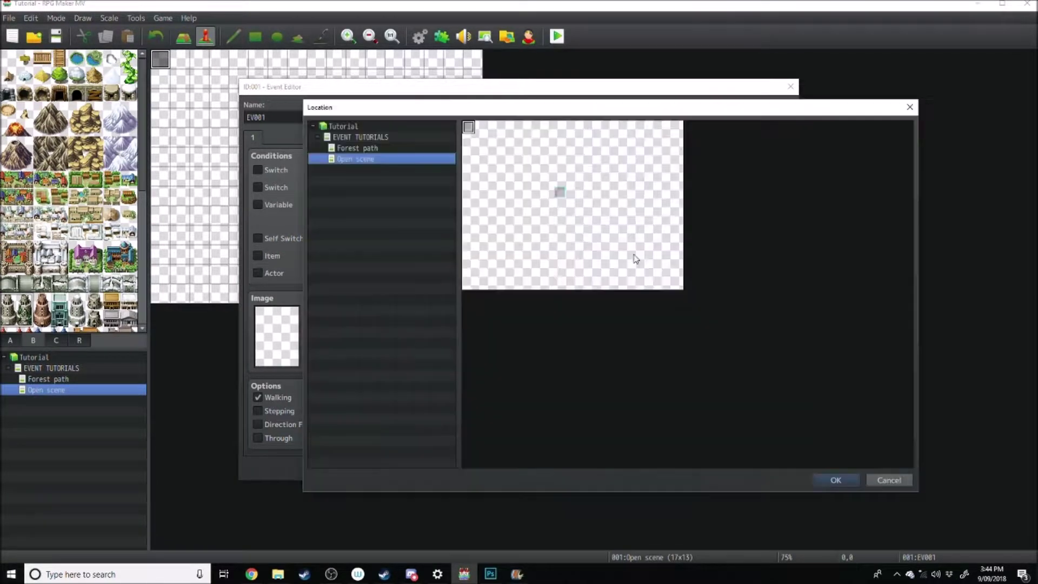
pyautogui.click(368, 148)
pyautogui.click(559, 270)
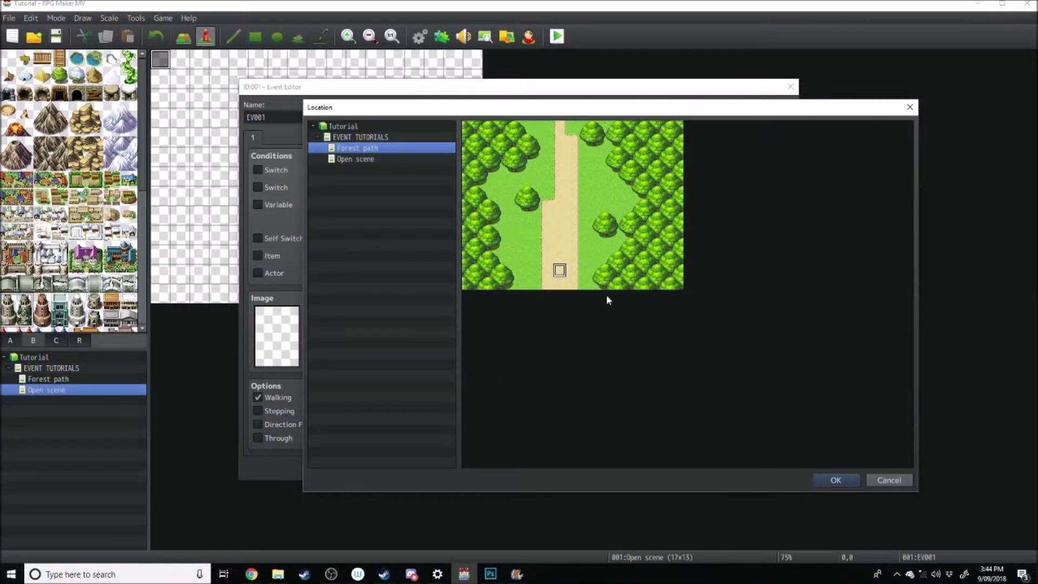
pyautogui.click(836, 480)
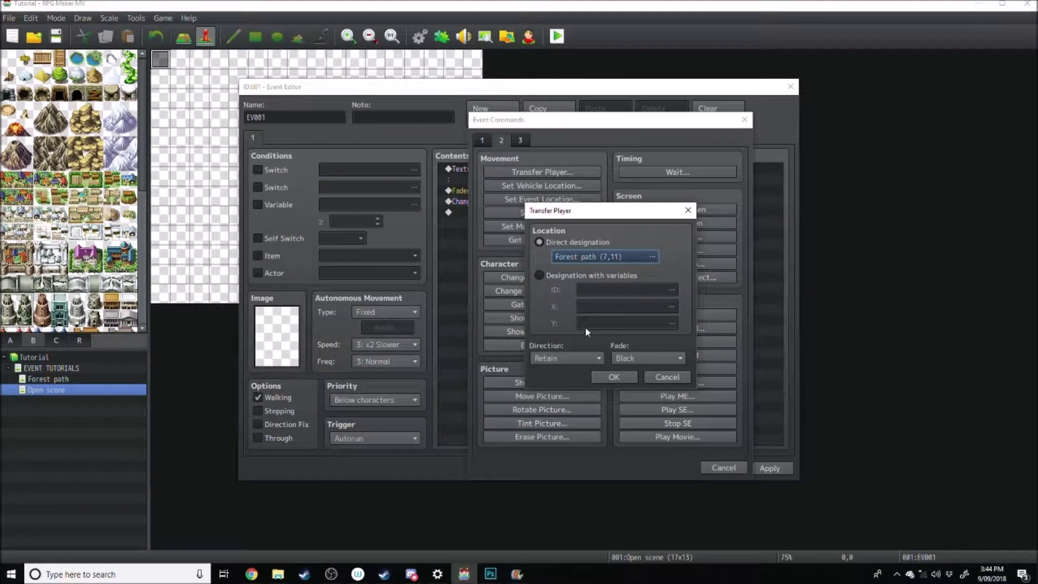
pyautogui.click(564, 360)
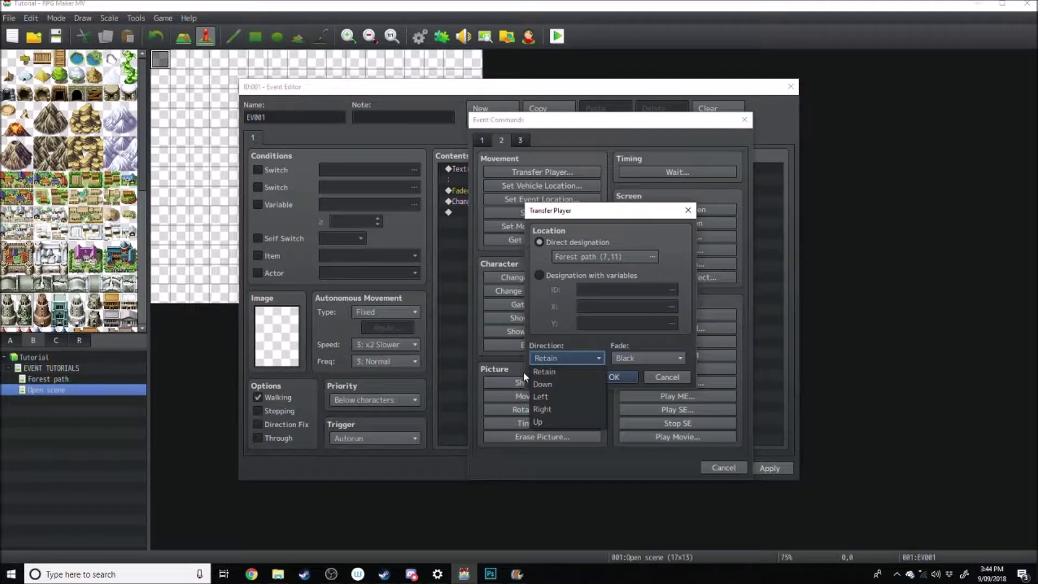
pyautogui.click(551, 422)
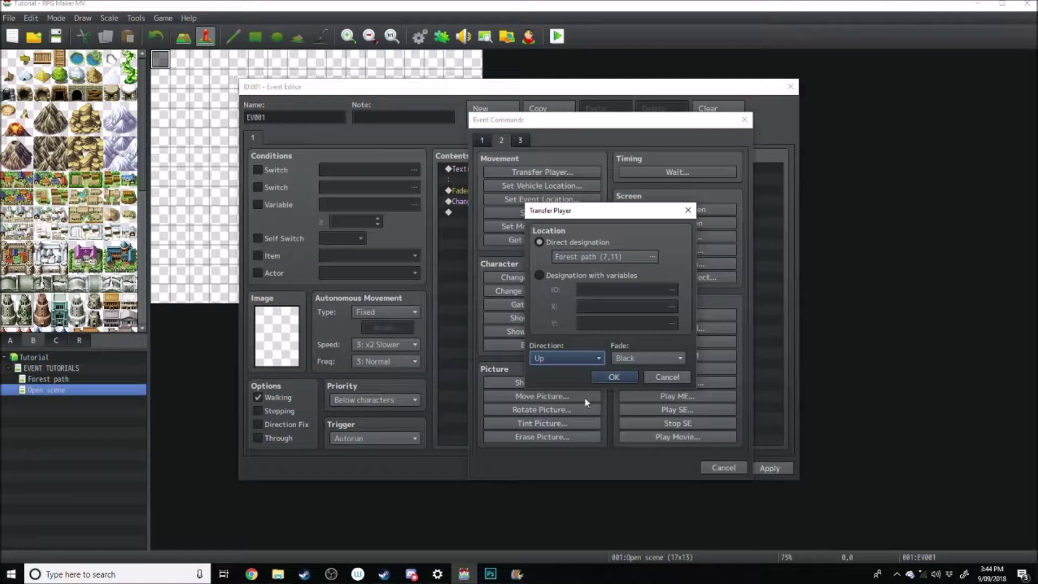
pyautogui.click(613, 377)
# Add a Fadein Screen command after the transfer and apply the event changes.
pyautogui.rightClick(513, 232)
pyautogui.click(531, 242)
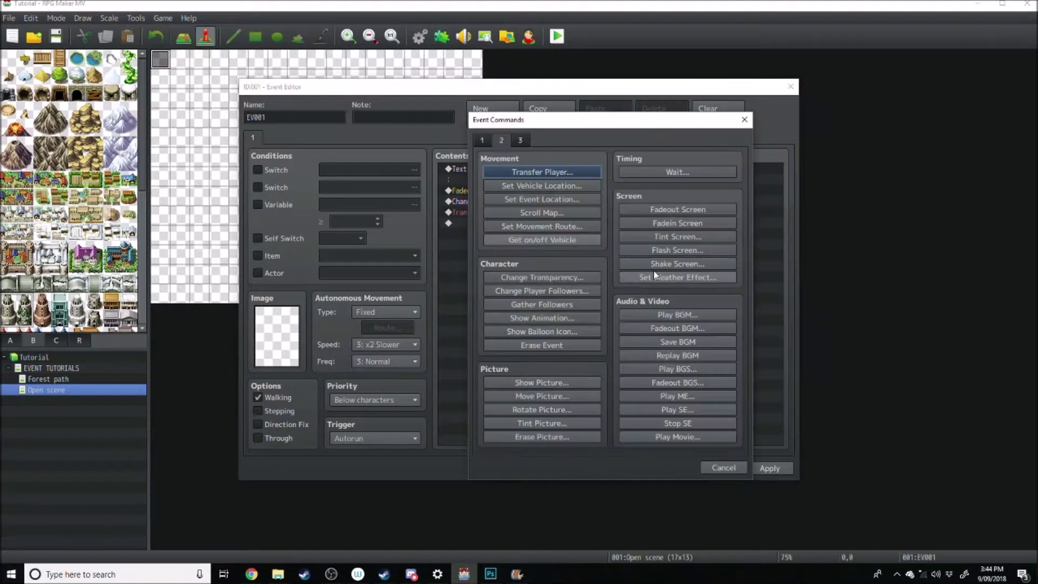
pyautogui.click(678, 223)
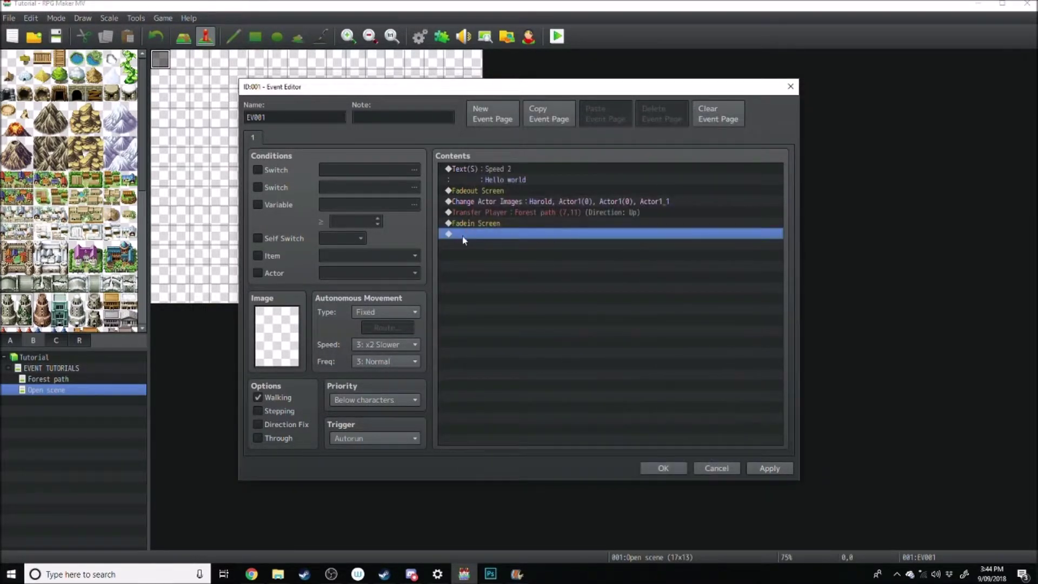
pyautogui.rightClick(469, 238)
pyautogui.click(762, 465)
pyautogui.click(764, 469)
# Close the event editor, save, and playtest the opening cutscene through to Forest path.
pyautogui.click(652, 468)
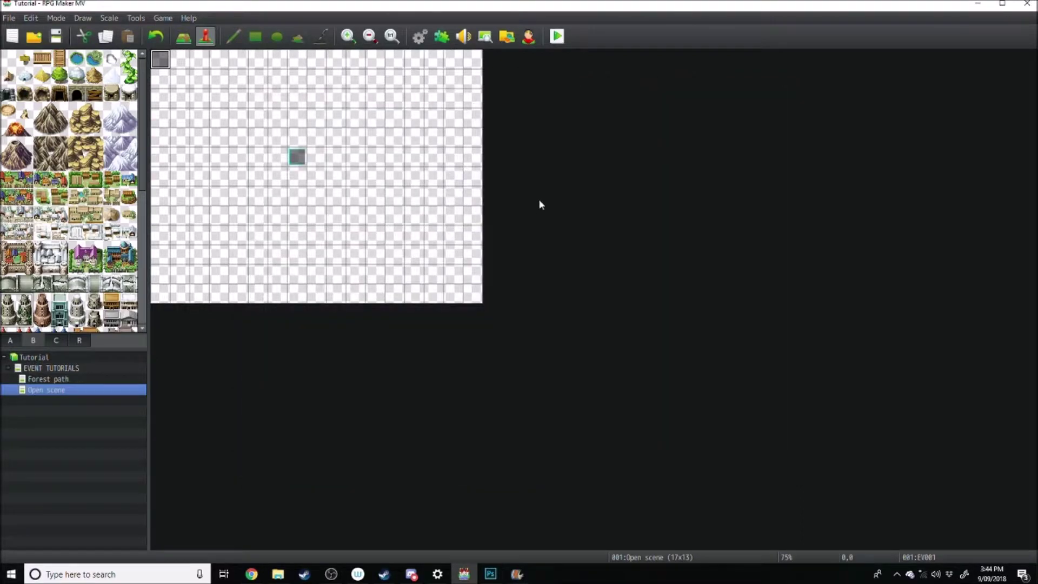
pyautogui.click(555, 39)
pyautogui.press('Return')
pyautogui.press('Return')
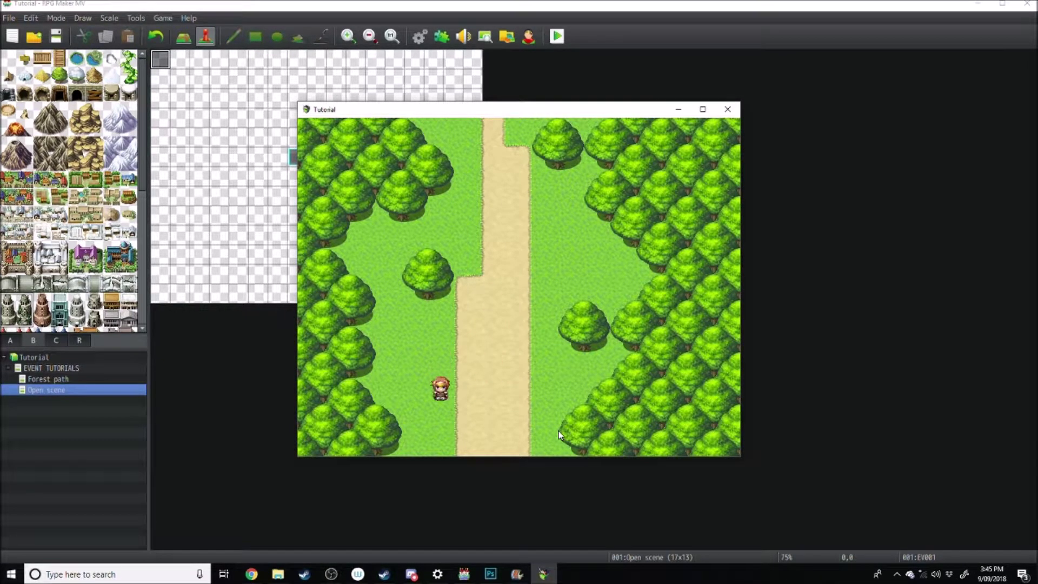
pyautogui.click(727, 110)
# Create an event on a Forest path tile using the blonde Actor1 character sprite.
pyautogui.click(73, 380)
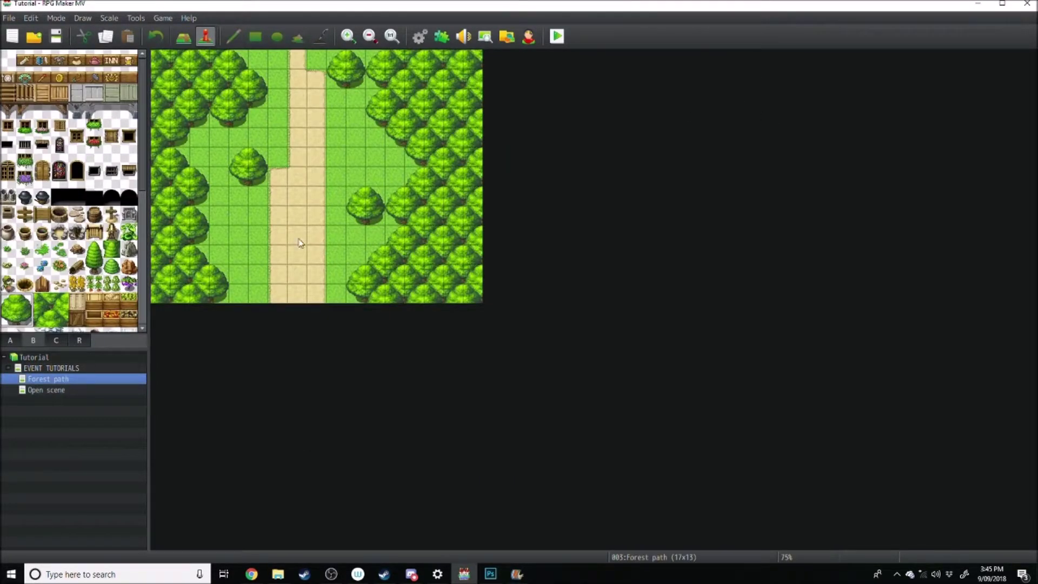
pyautogui.doubleClick(294, 236)
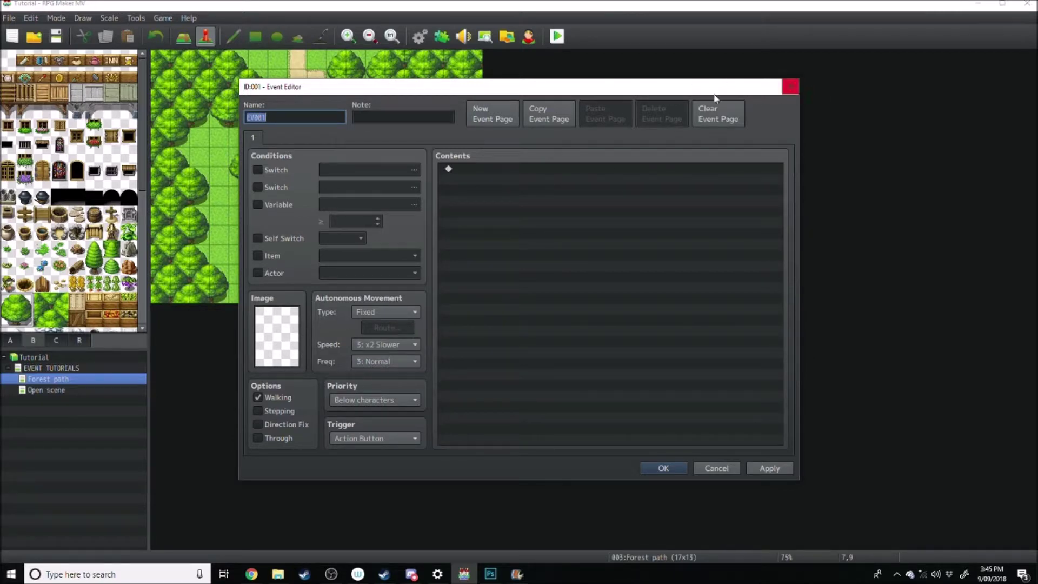
pyautogui.doubleClick(290, 340)
pyautogui.click(361, 186)
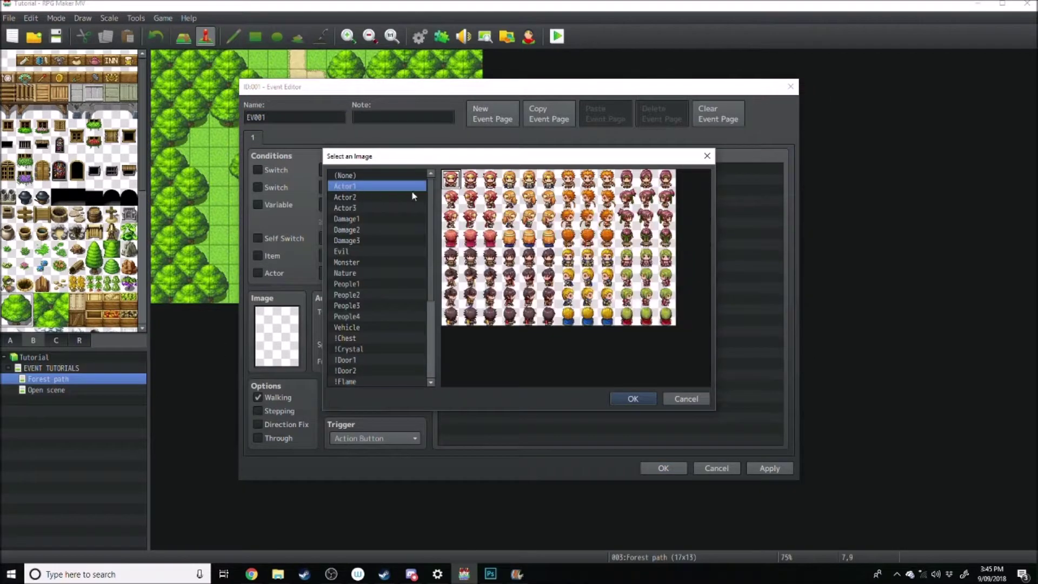
pyautogui.doubleClick(545, 176)
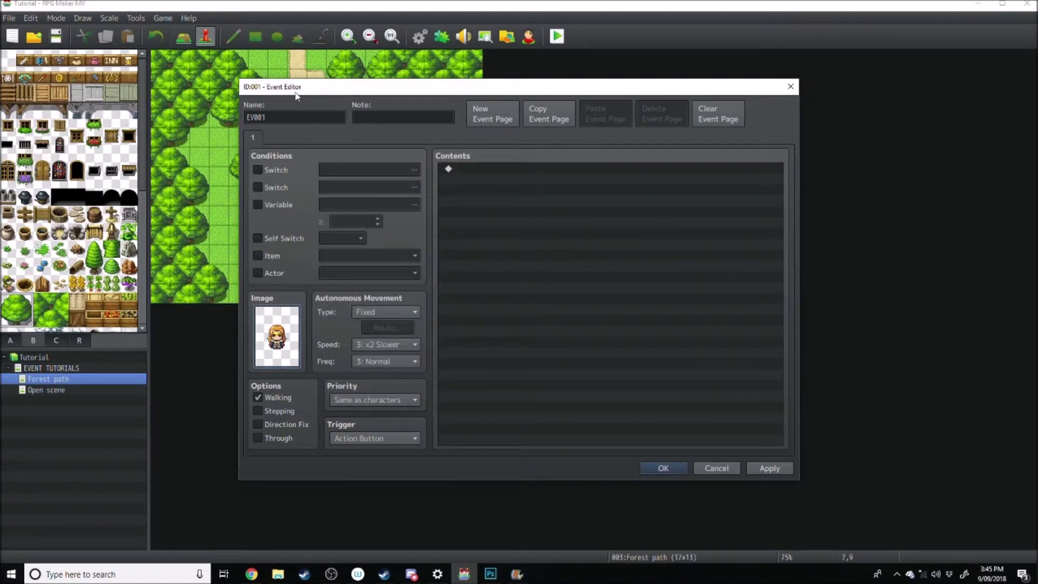
# Set the event's trigger to Autorun and begin adding its first command.
pyautogui.moveTo(296, 94); pyautogui.dragTo(428, 73)
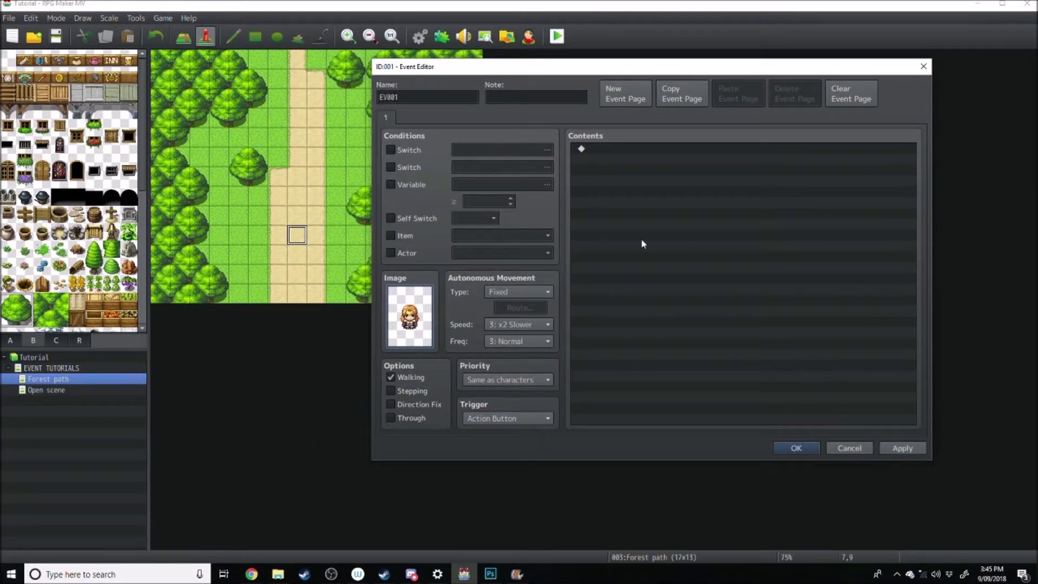
pyautogui.click(506, 419)
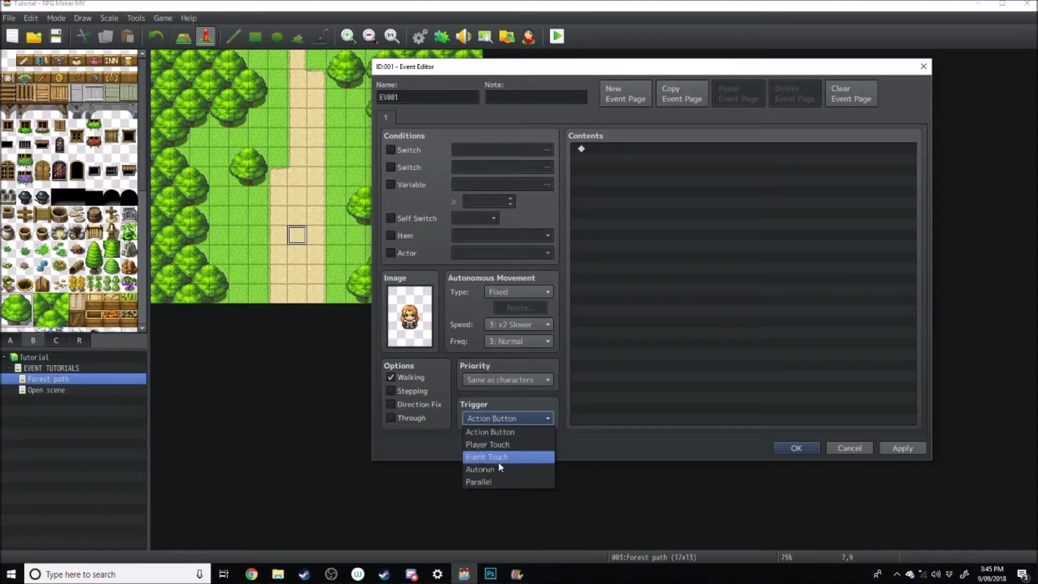
pyautogui.press('Escape')
pyautogui.doubleClick(630, 159)
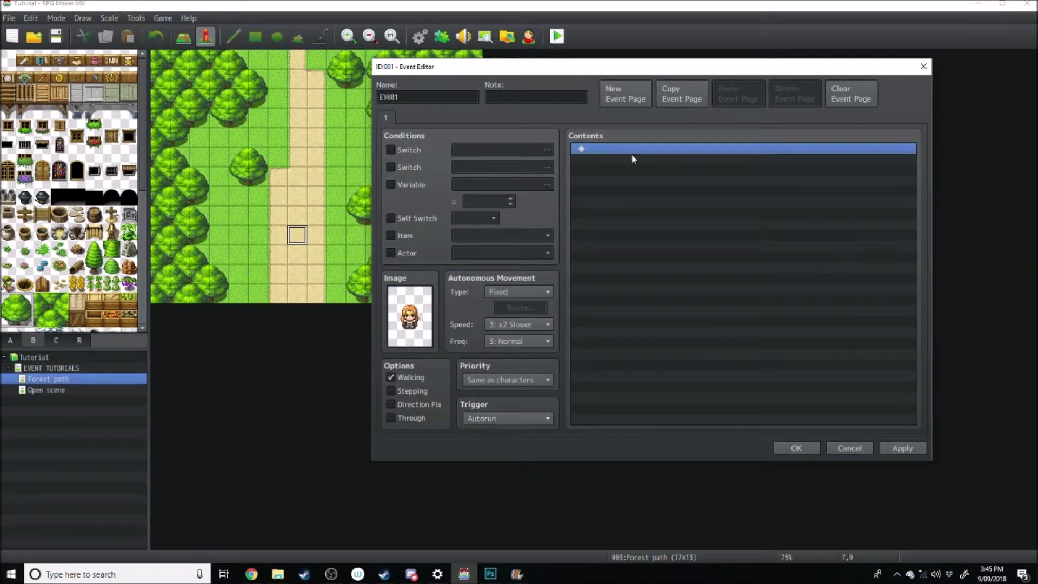
# Add a message 'Are we there yet?' with the first Actor1 face.
pyautogui.click(656, 155)
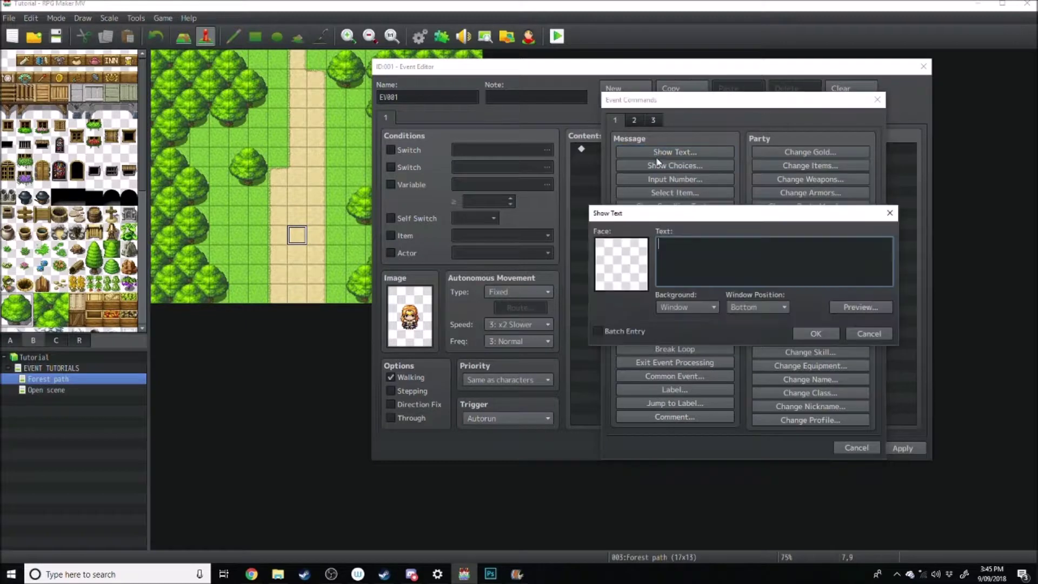
pyautogui.doubleClick(620, 289)
pyautogui.click(597, 181)
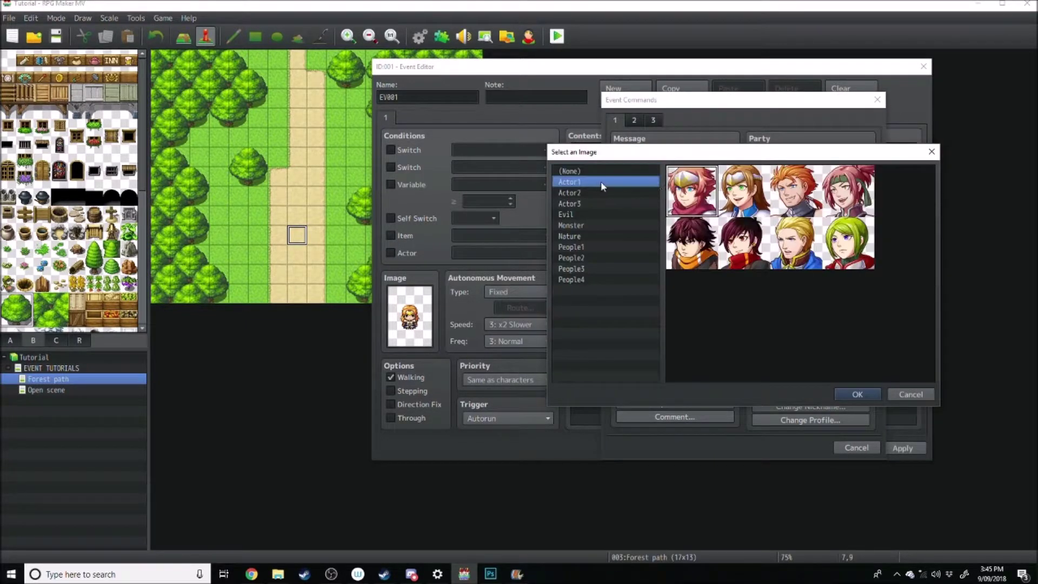
pyautogui.doubleClick(698, 190)
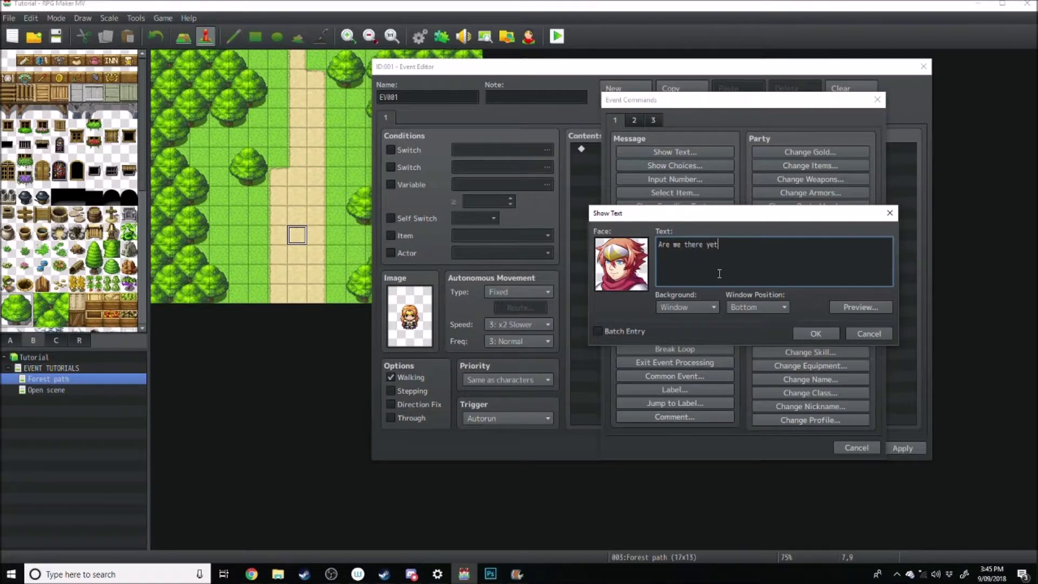
pyautogui.click(816, 334)
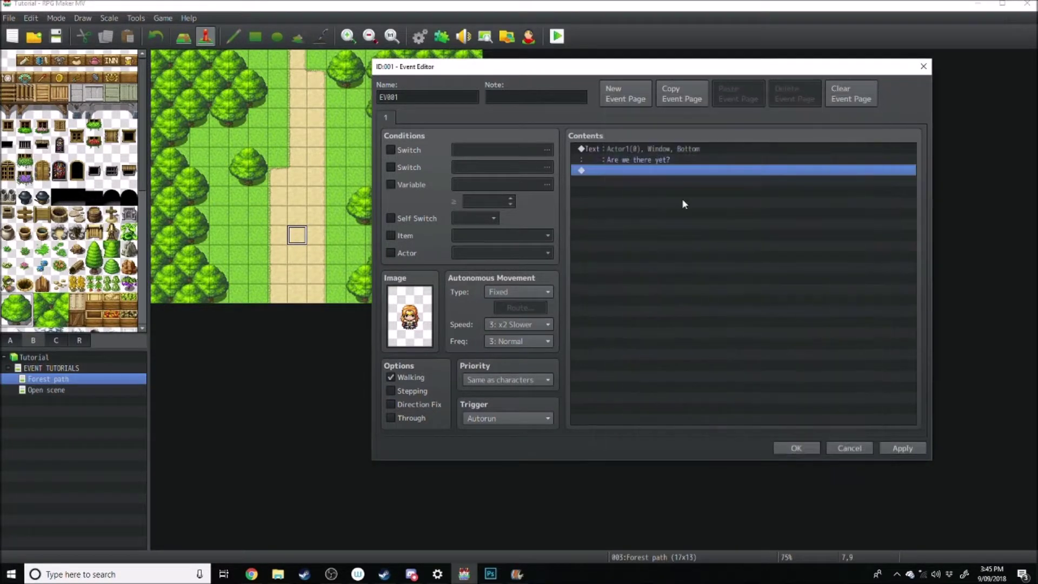
# Add a second message 'No, hurry up.' with the same face, then save the event.
pyautogui.doubleClick(636, 171)
pyautogui.click(681, 153)
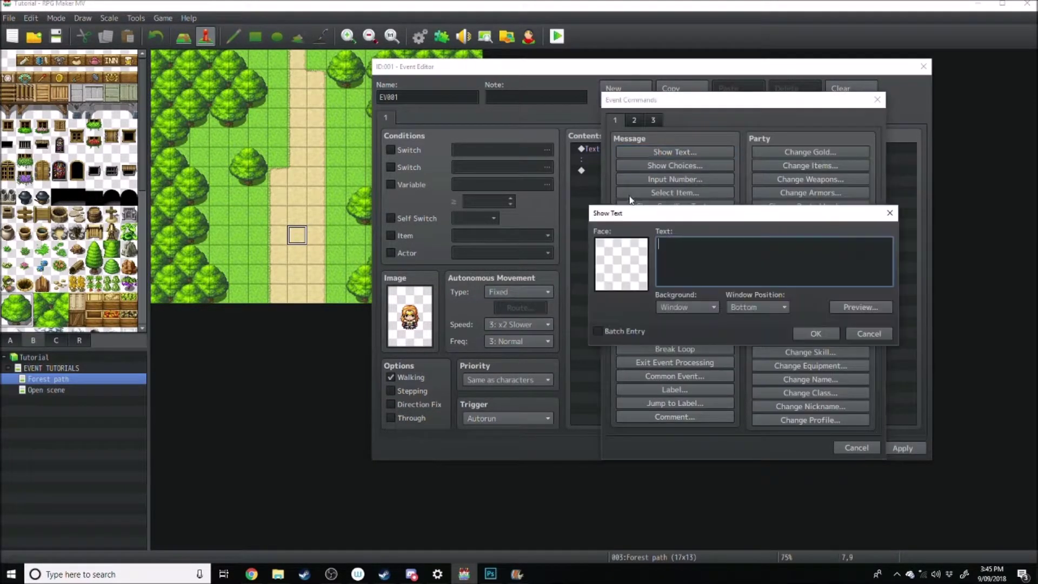
pyautogui.doubleClick(611, 251)
pyautogui.click(581, 182)
pyautogui.doubleClick(695, 190)
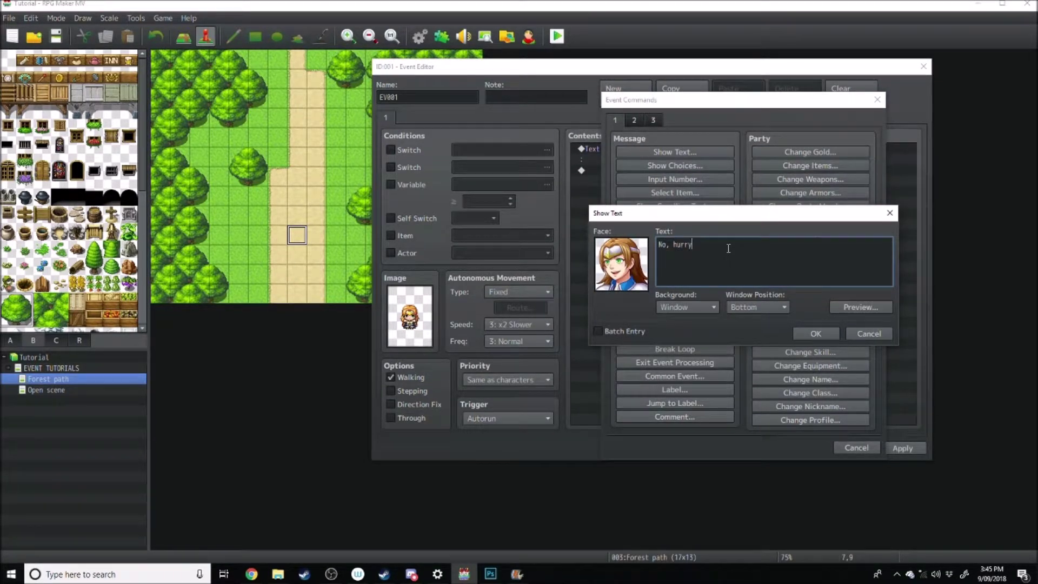
pyautogui.click(818, 333)
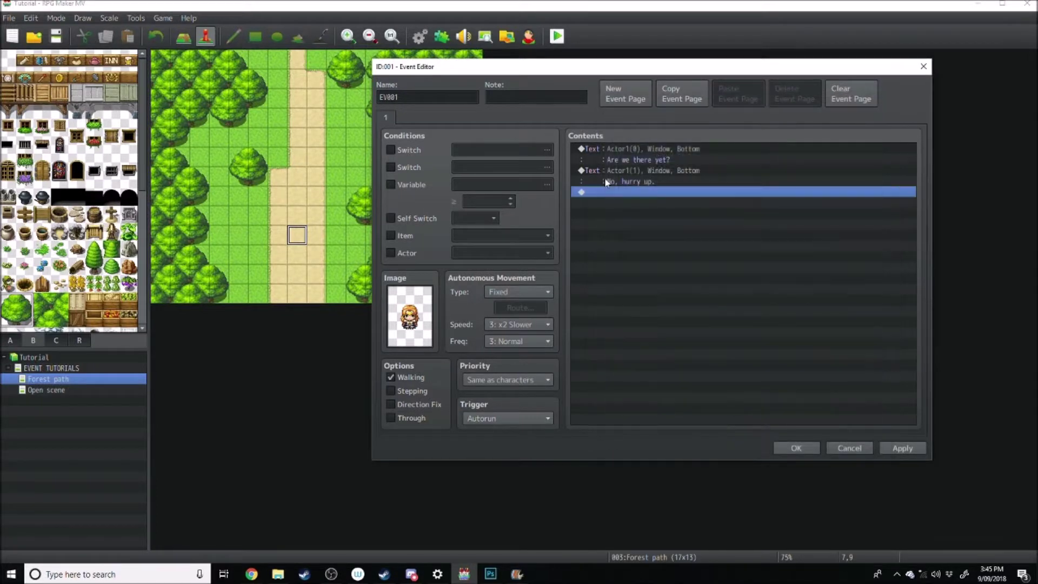
pyautogui.click(791, 445)
pyautogui.click(46, 390)
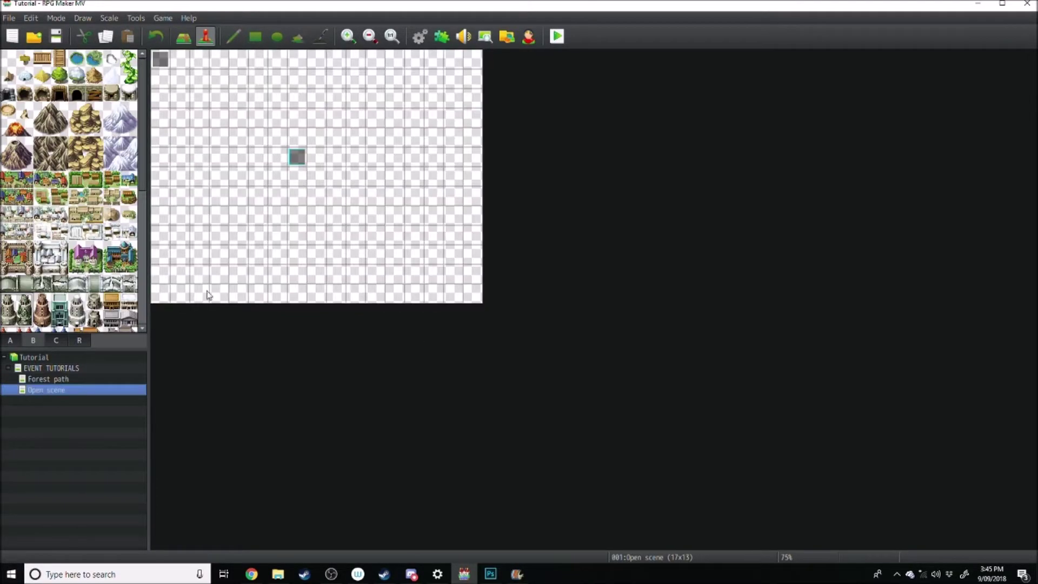
# Reopen the Open scene event and confirm its transfer stays Forest path (7,11) facing Up.
pyautogui.rightClick(297, 157)
pyautogui.click(156, 64)
pyautogui.doubleClick(156, 64)
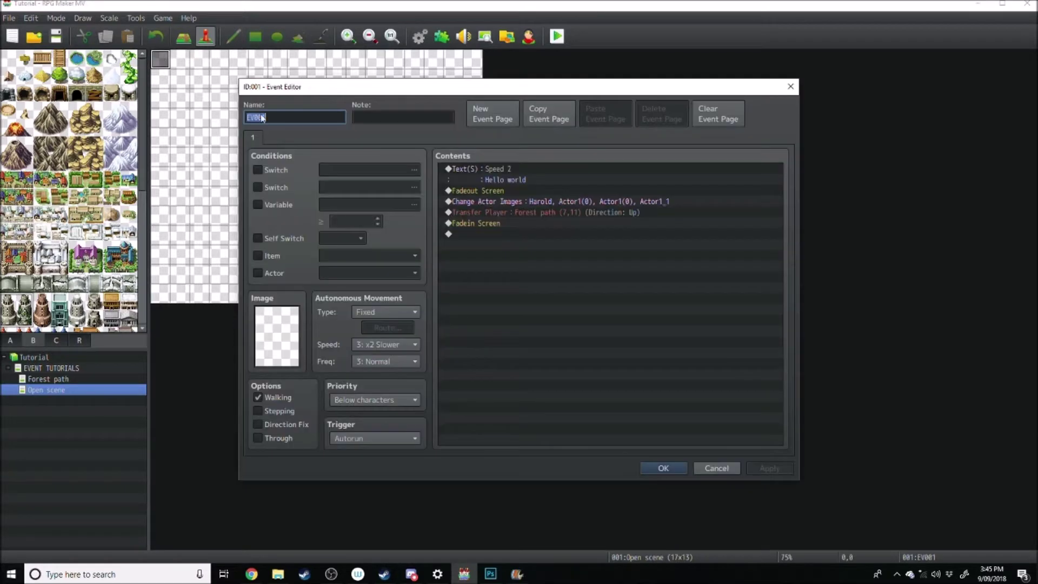
pyautogui.rightClick(530, 212)
pyautogui.click(562, 231)
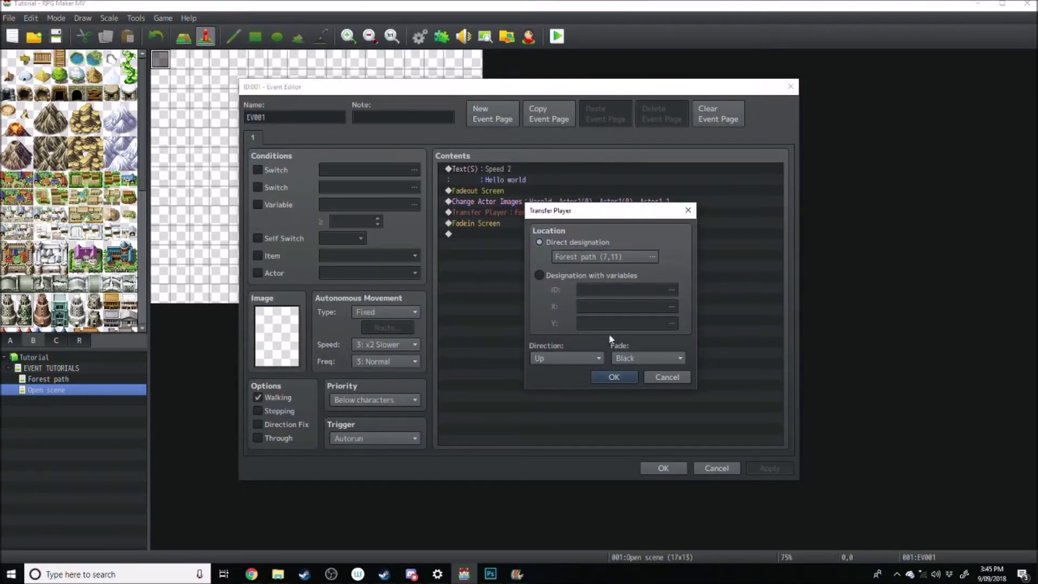
pyautogui.click(608, 257)
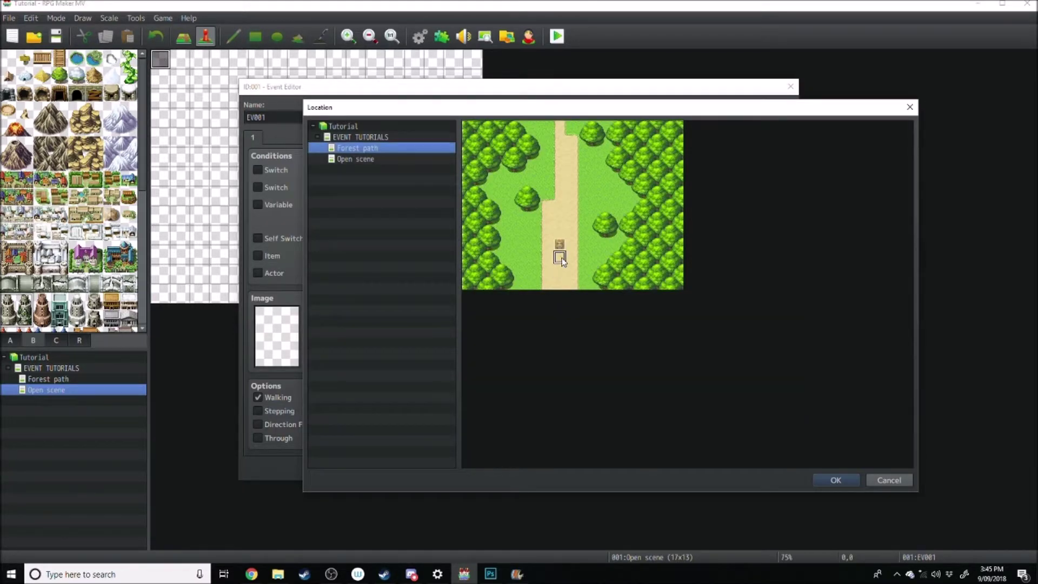
pyautogui.click(906, 106)
pyautogui.press('Return')
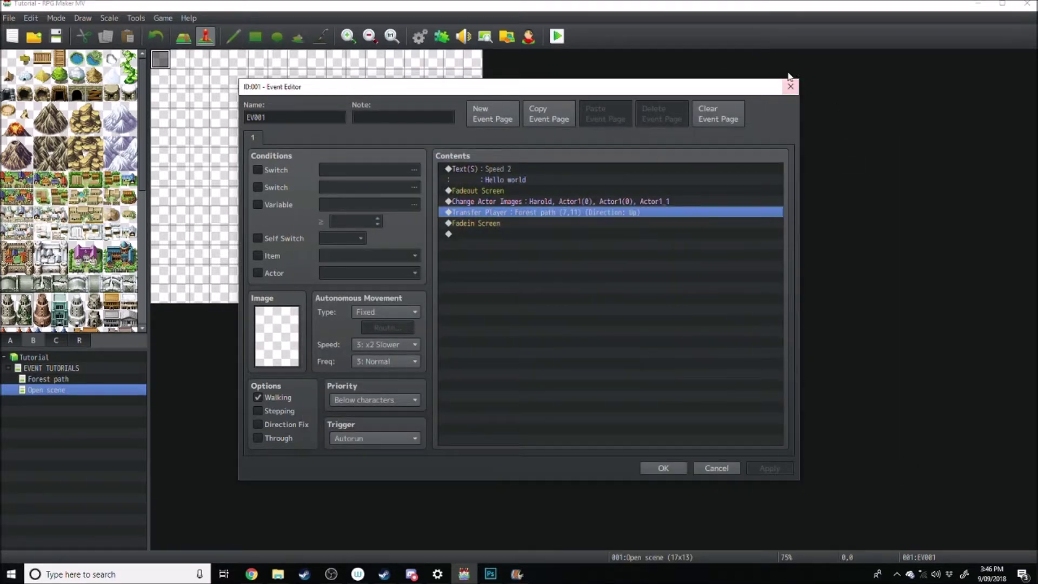
pyautogui.click(790, 86)
# On the Forest path map, add a Set Movement Route command after the event's dialogue.
pyautogui.click(49, 378)
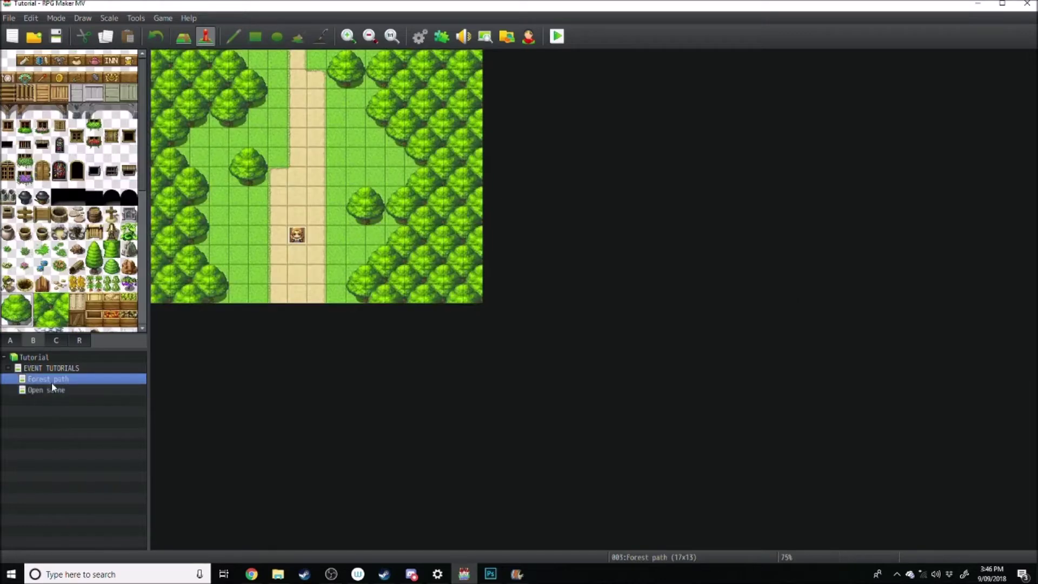
pyautogui.doubleClick(295, 238)
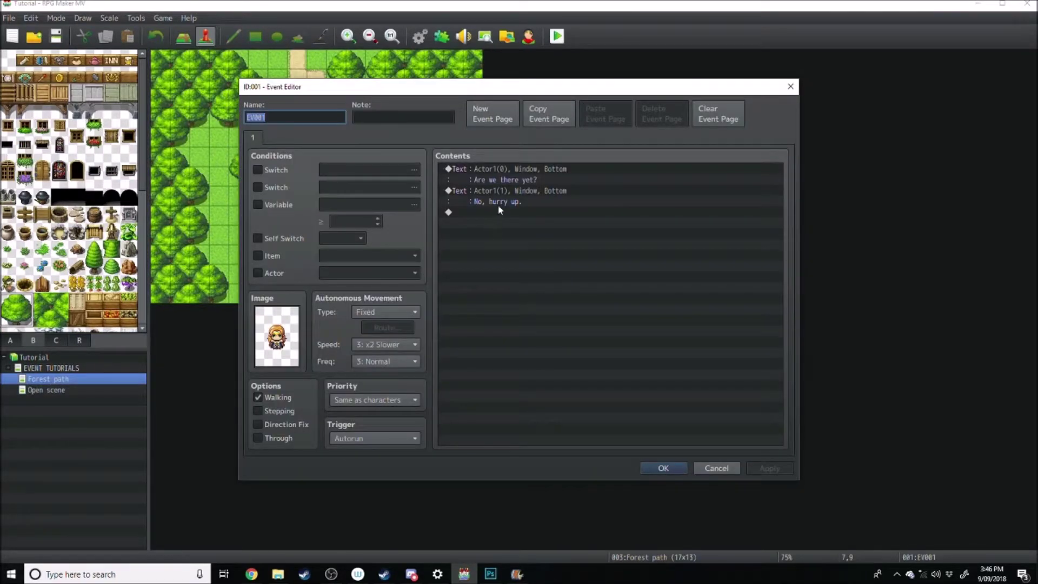
pyautogui.rightClick(481, 211)
pyautogui.click(503, 218)
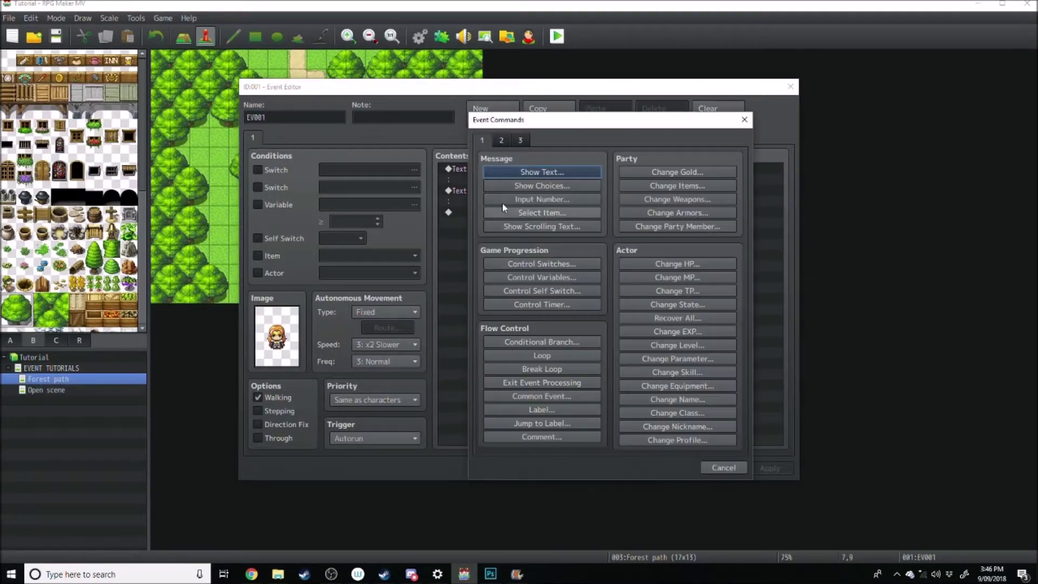
pyautogui.click(501, 141)
pyautogui.click(525, 170)
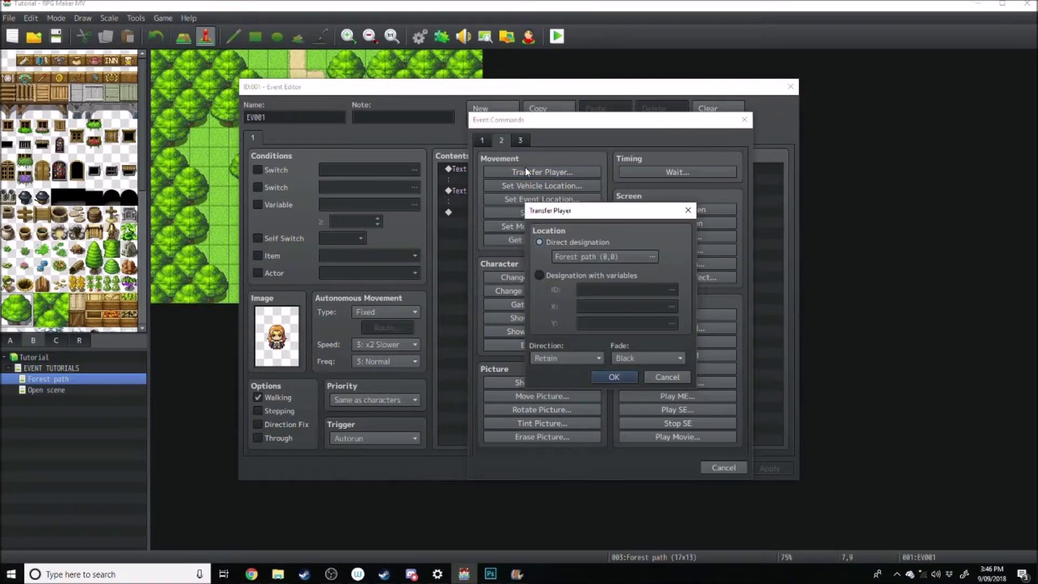
pyautogui.click(688, 211)
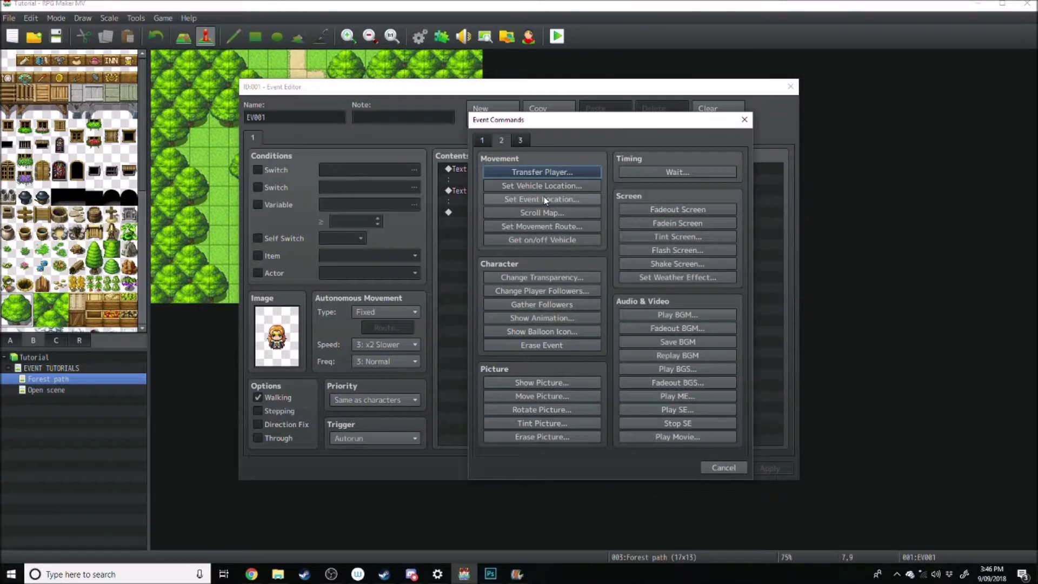
pyautogui.click(546, 225)
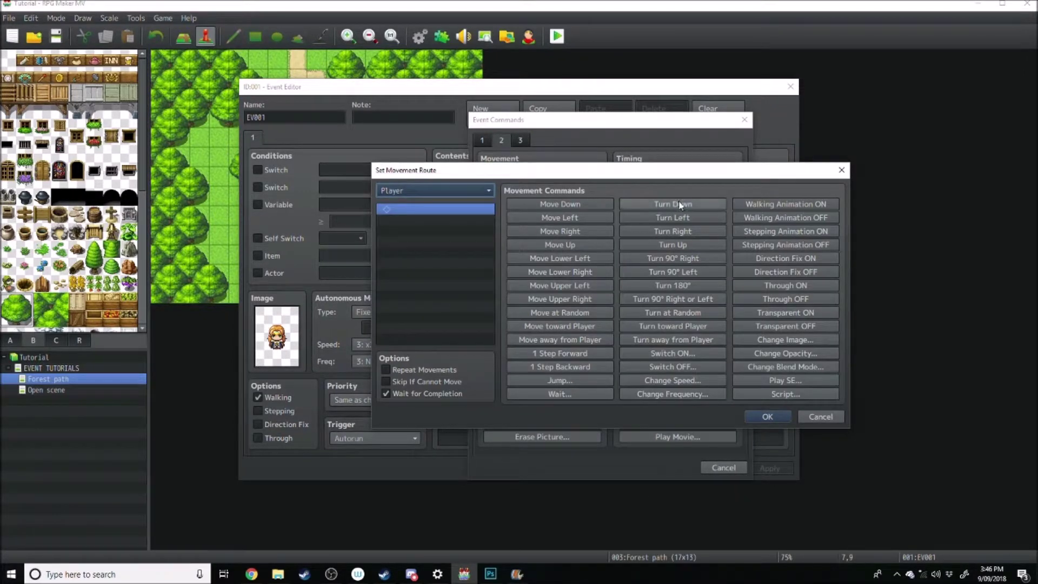
# Build a This Event route: Through ON, Move Down twice, Transparent ON.
pyautogui.click(778, 282)
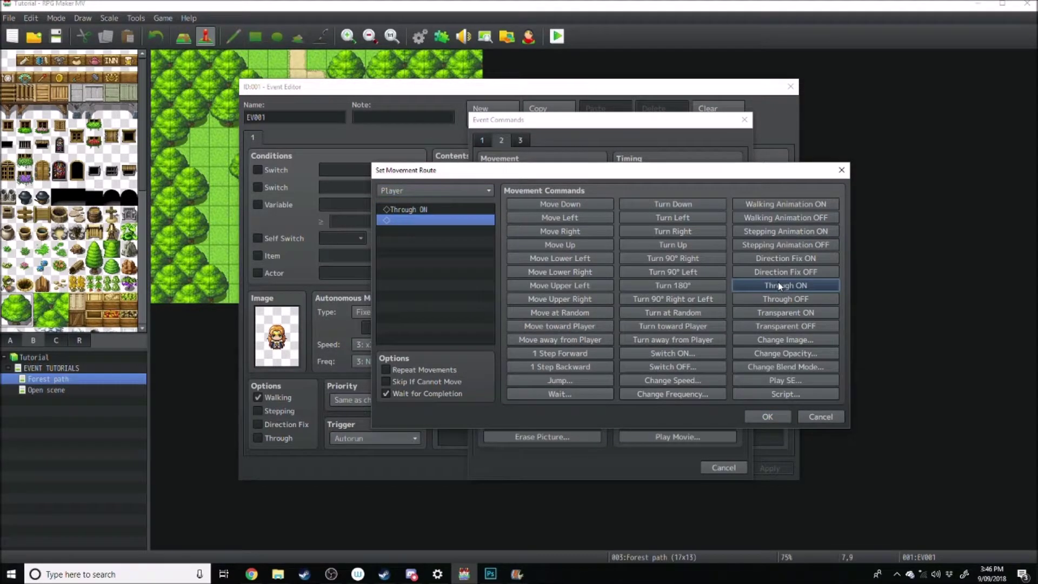
pyautogui.click(576, 204)
pyautogui.click(576, 202)
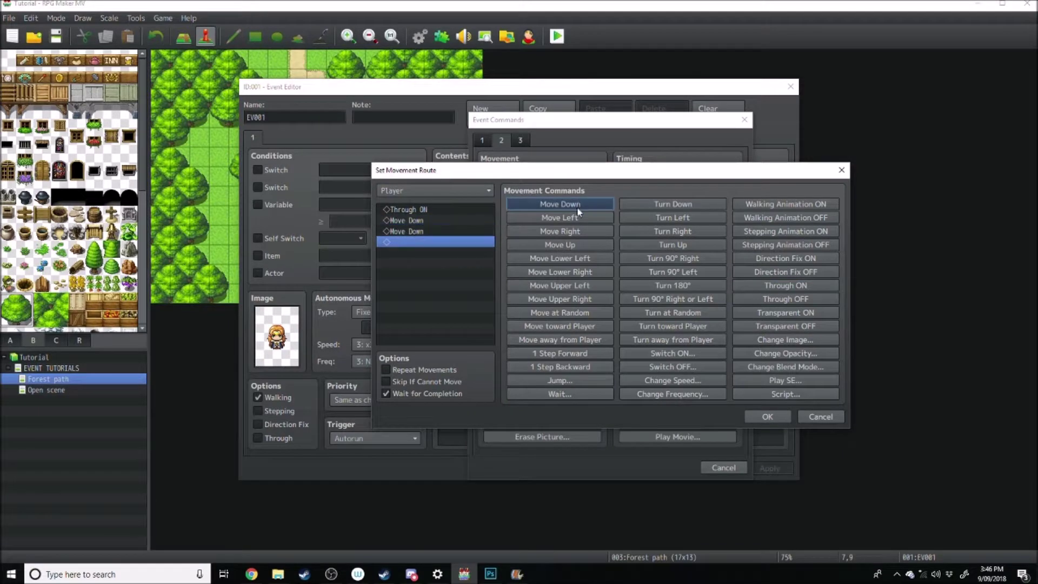
pyautogui.click(410, 191)
pyautogui.click(408, 208)
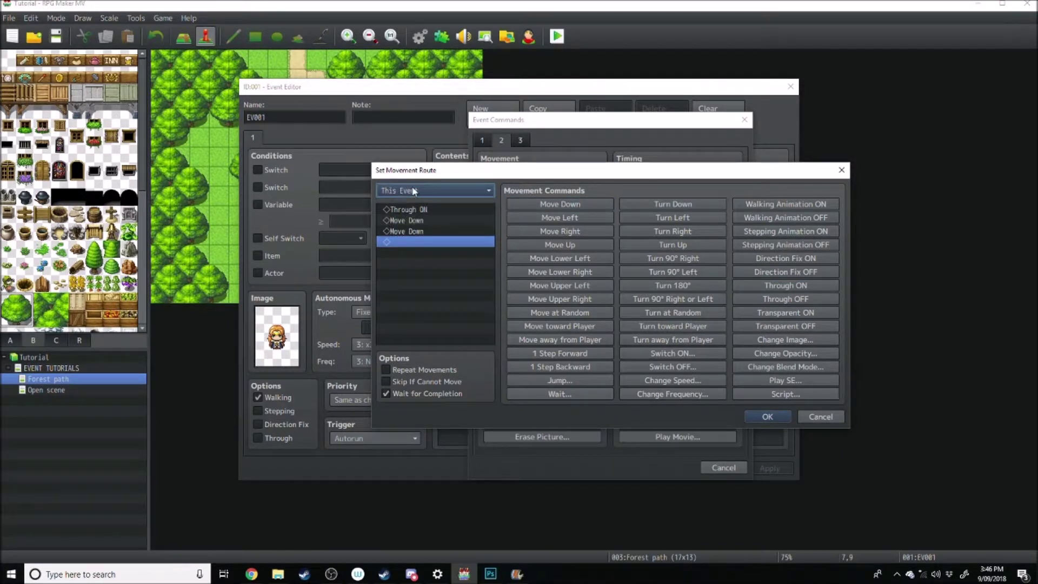
pyautogui.click(410, 190)
pyautogui.click(411, 217)
pyautogui.click(776, 312)
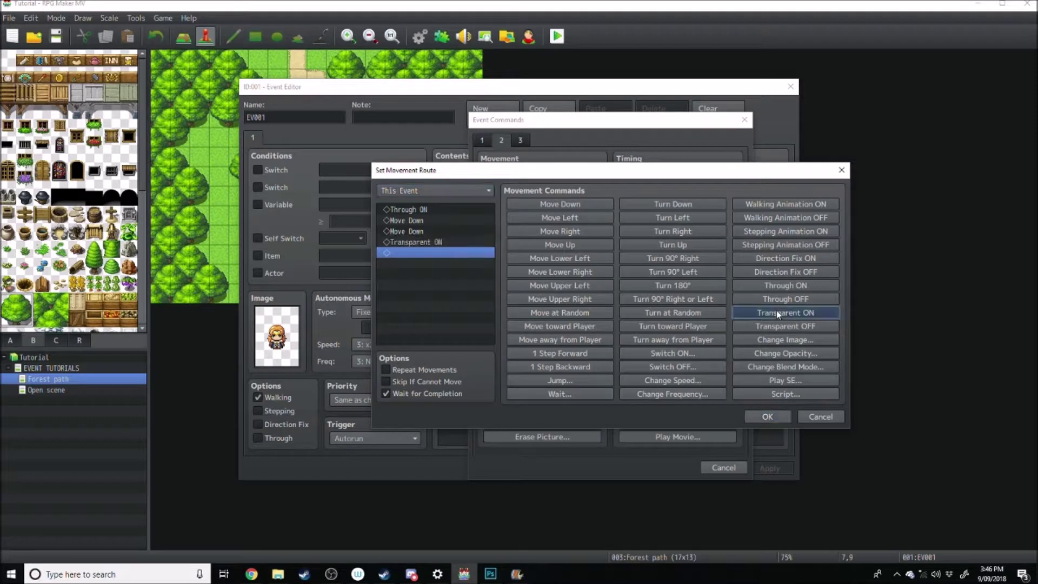
pyautogui.click(768, 415)
pyautogui.rightClick(492, 277)
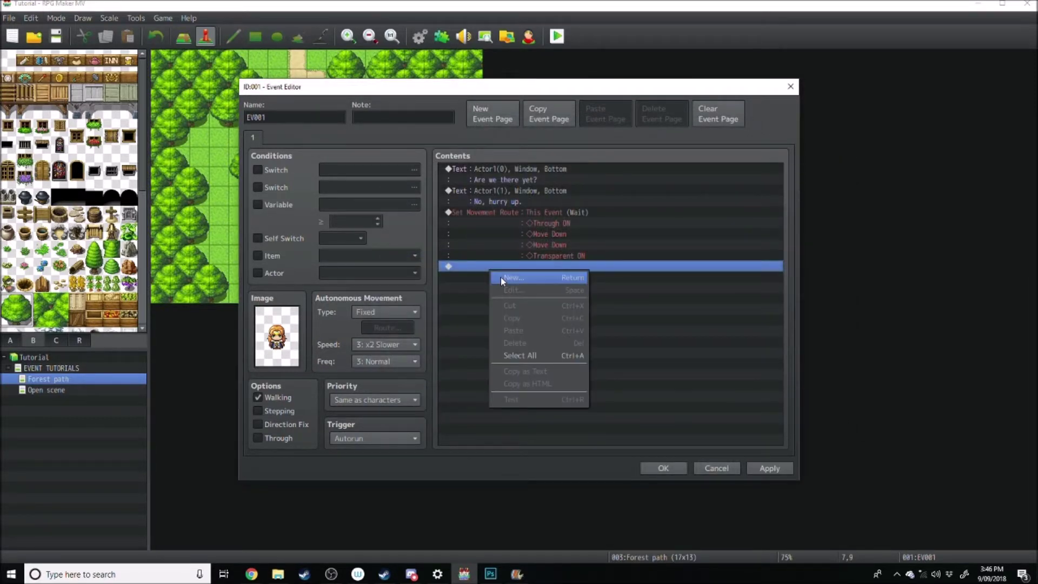
# Add a Control Self Switch command turning Self Switch A ON.
pyautogui.click(501, 277)
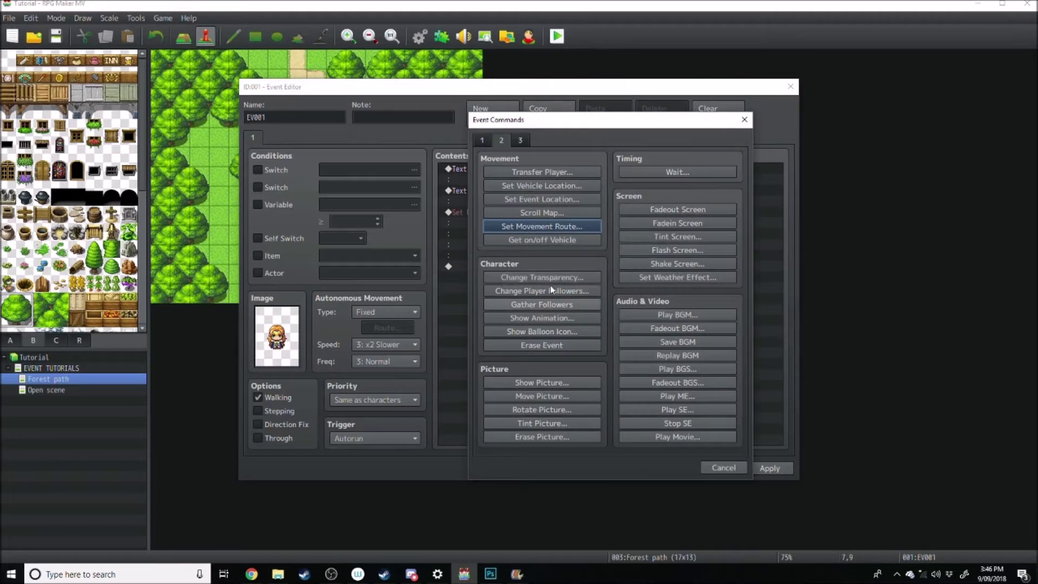
pyautogui.click(487, 144)
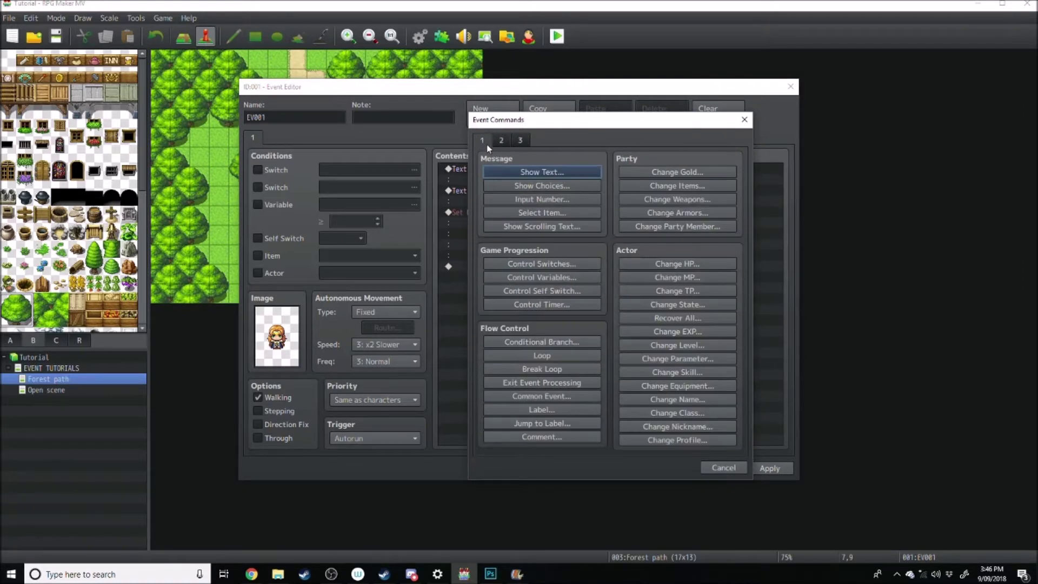
pyautogui.click(524, 290)
pyautogui.click(594, 338)
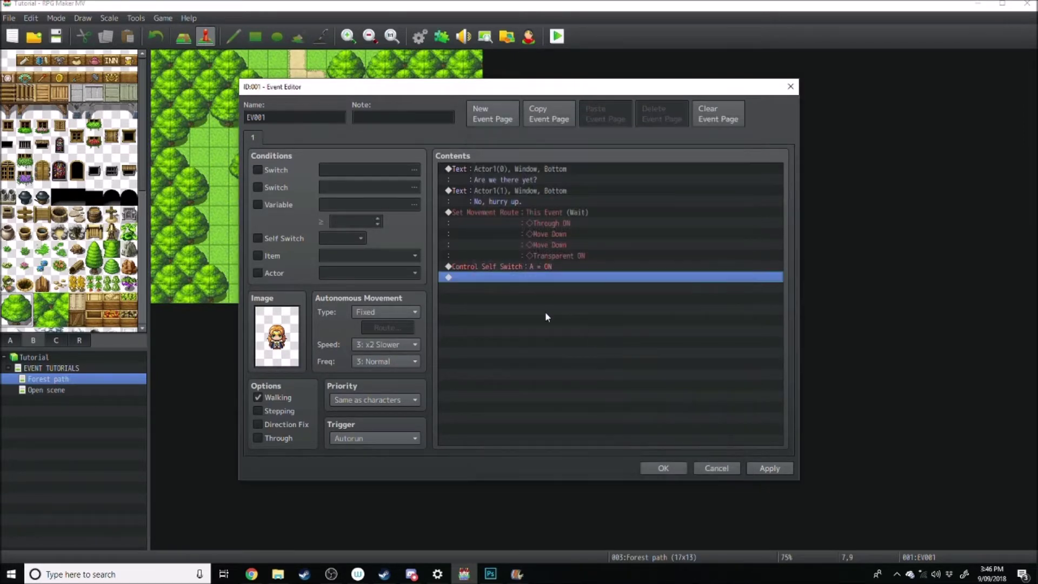
# Add a blank page 2 conditioned on Self Switch A, then save and playtest.
pyautogui.click(482, 117)
pyautogui.click(258, 238)
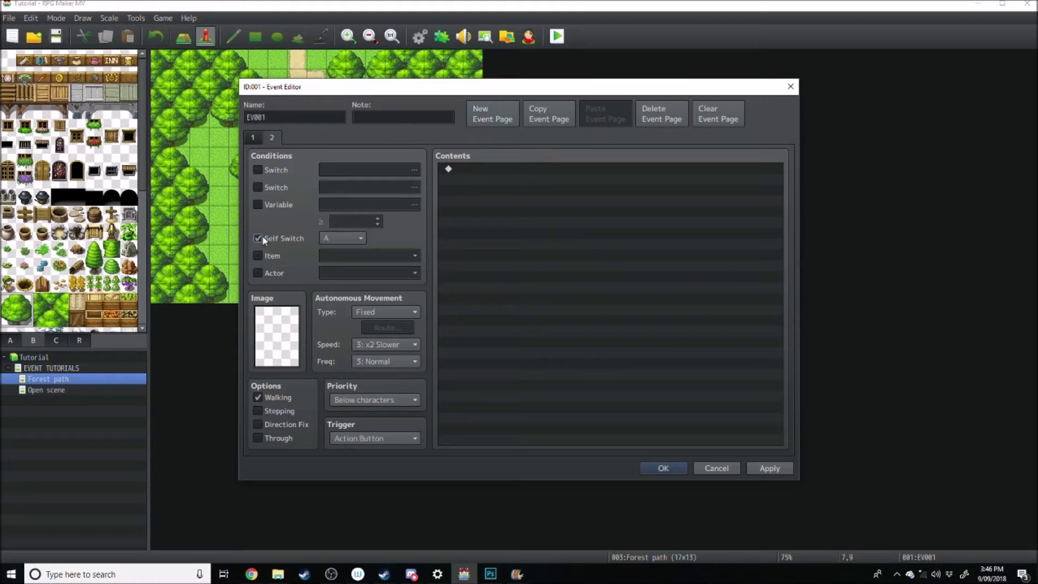
pyautogui.click(663, 468)
pyautogui.click(557, 37)
pyautogui.press('Return')
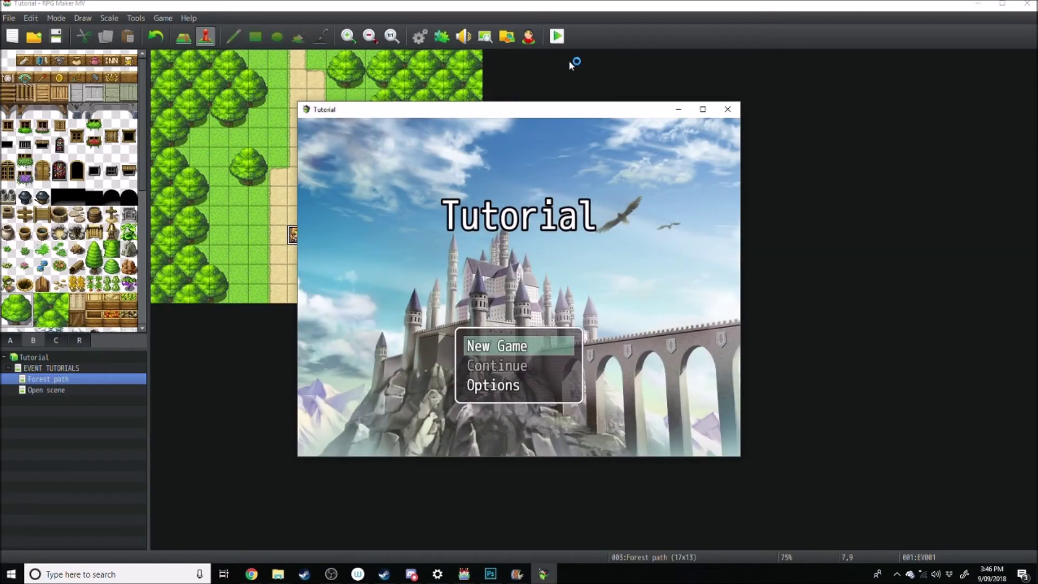
# Start a New Game and advance through both Forest path messages, including 'No, hurry up.'.
pyautogui.press('Return')
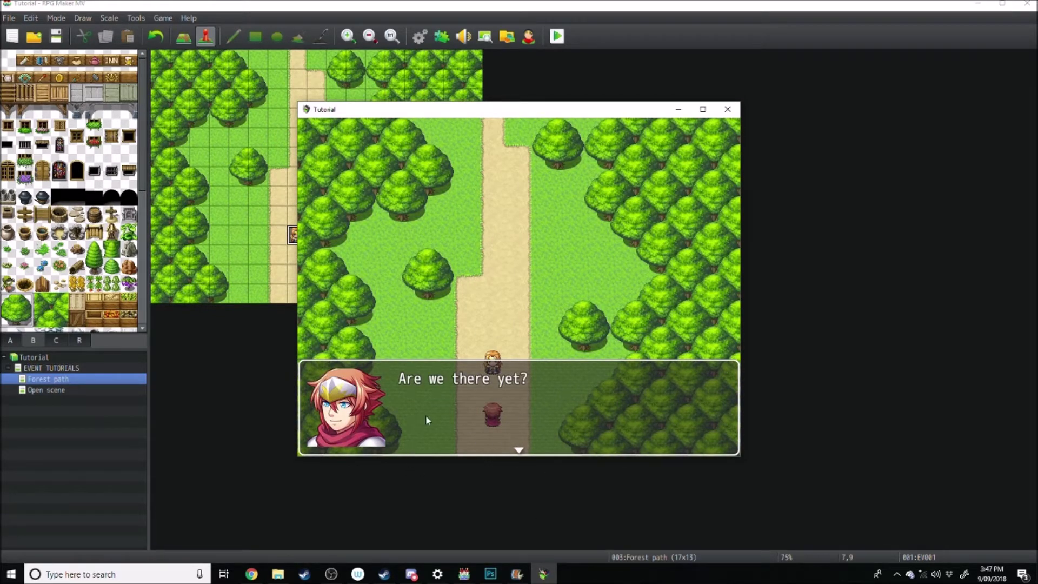
pyautogui.click(645, 441)
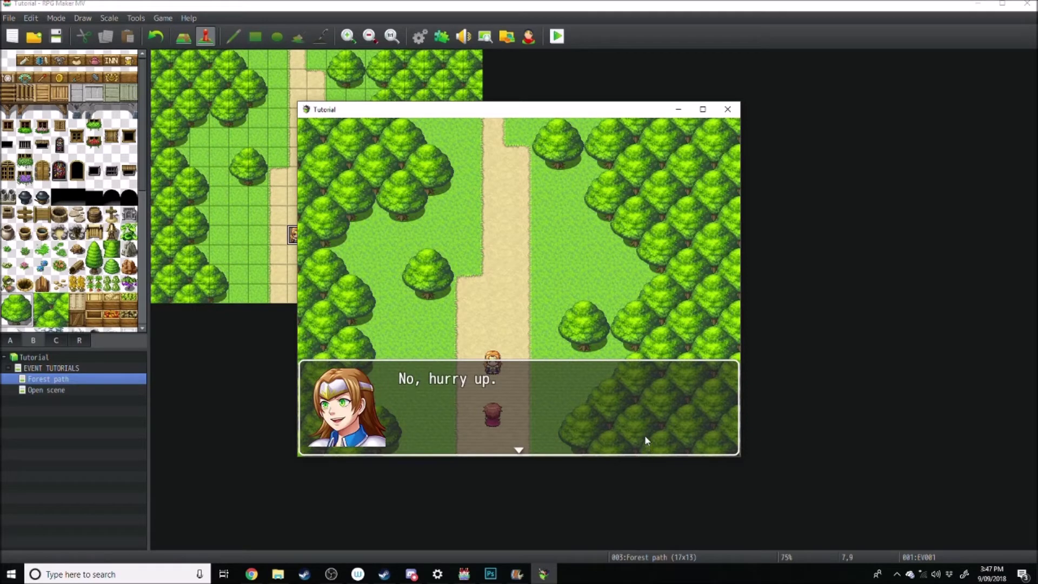
pyautogui.click(645, 436)
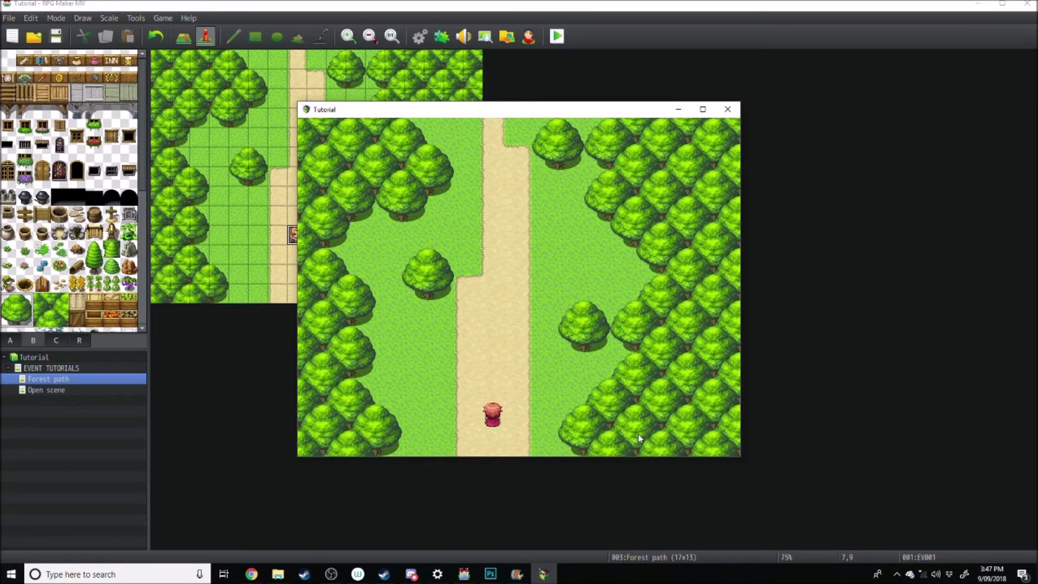